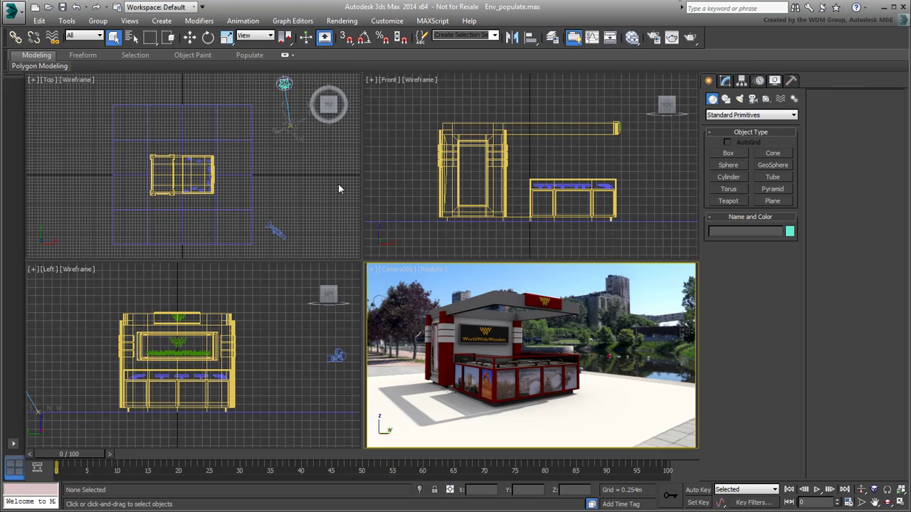
# Activate the Top viewport and pan it to frame the kiosk area.
pyautogui.click(285, 176)
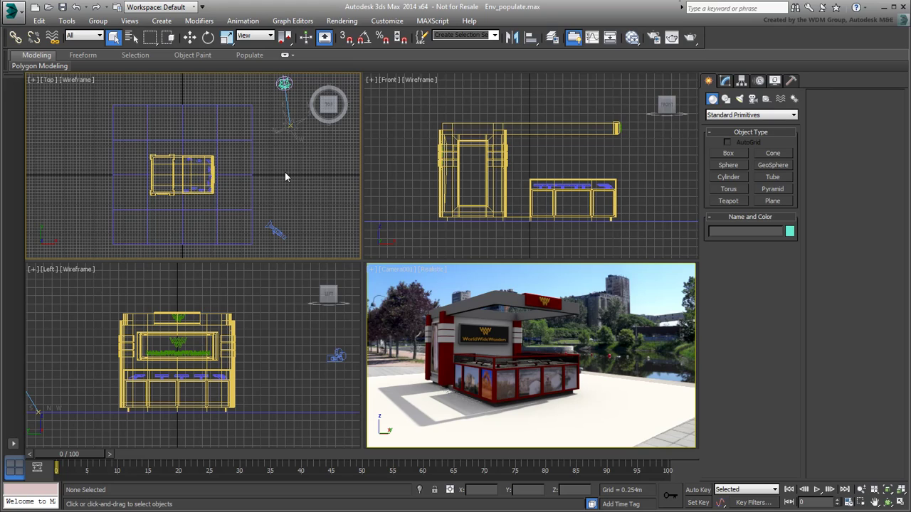
pyautogui.scroll(-2, 285, 172)
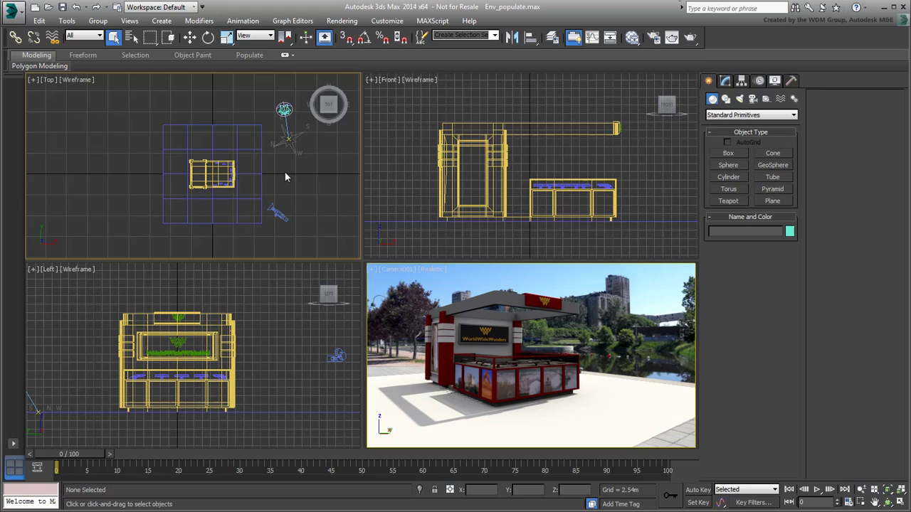
pyautogui.moveTo(284, 172); pyautogui.dragTo(235, 175, button='middle')
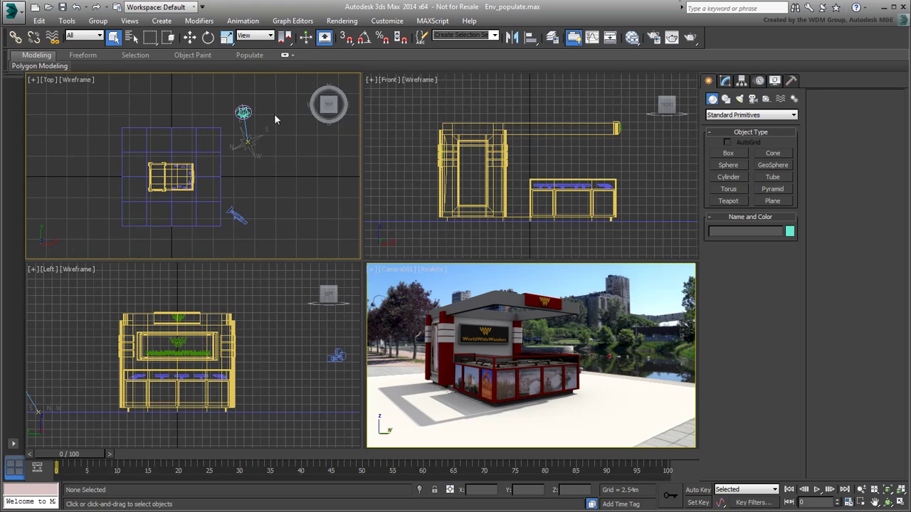
# Expand the ribbon to the Populate tools and start a new pedestrian flow.
pyautogui.click(284, 55)
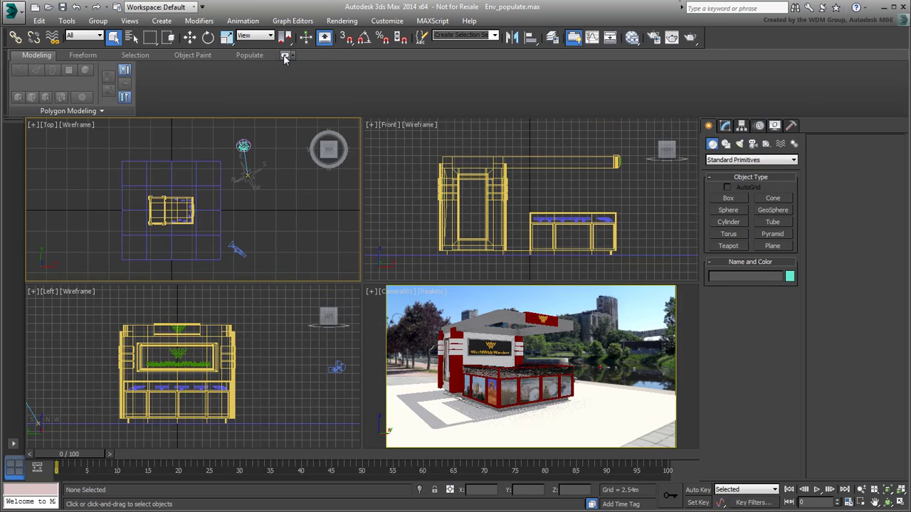
pyautogui.click(251, 55)
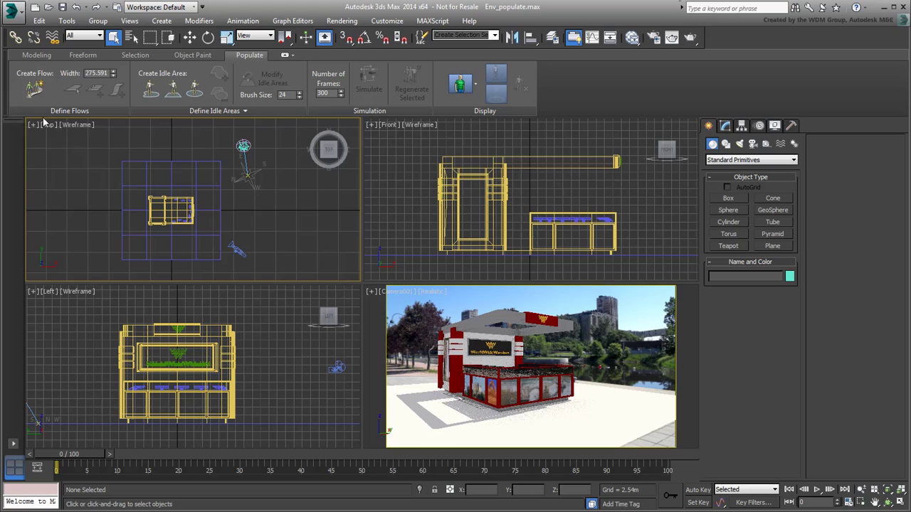
pyautogui.click(32, 88)
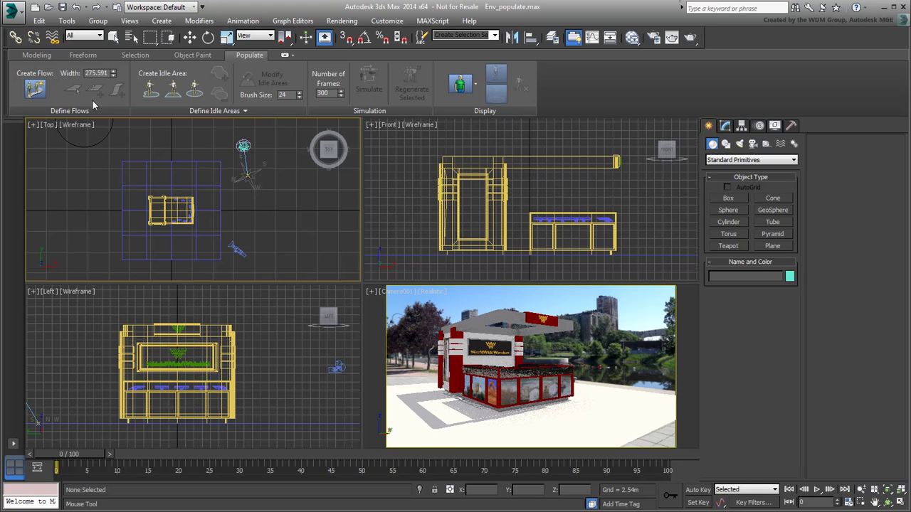
# Set the flow width to 160 and maximize the Top view with the grid hidden.
pyautogui.click(96, 72)
pyautogui.write('160')
pyautogui.press('Return')
pyautogui.hotkey('alt', 'w')
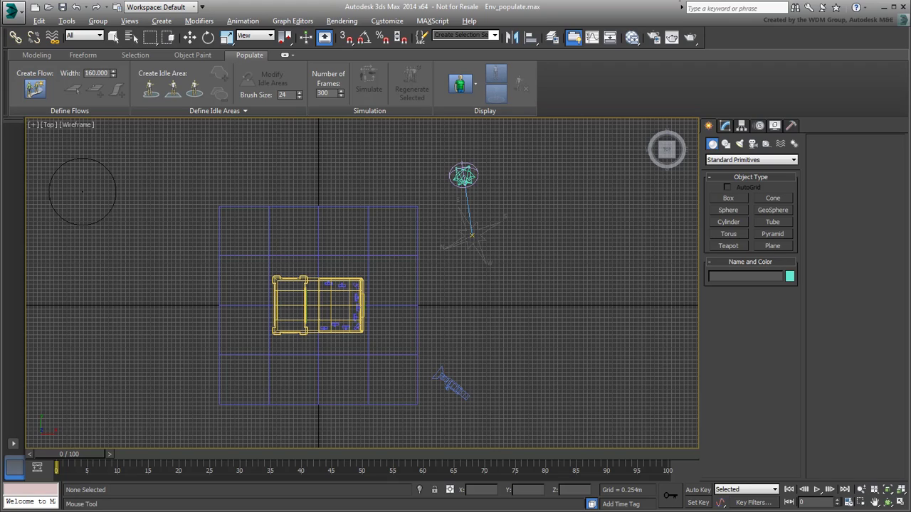
pyautogui.press('g')
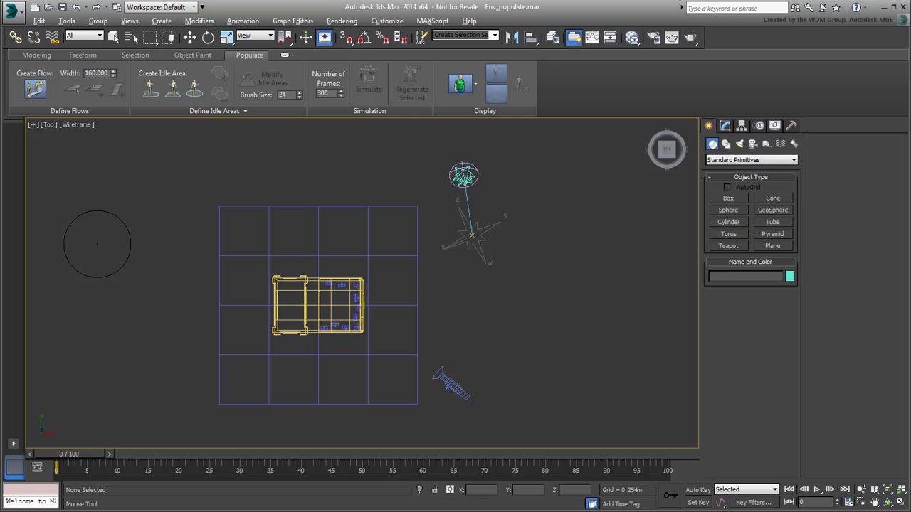
# Draw Flow001 straight across above the kiosk, left to right, and nudge it into position.
pyautogui.click(89, 240)
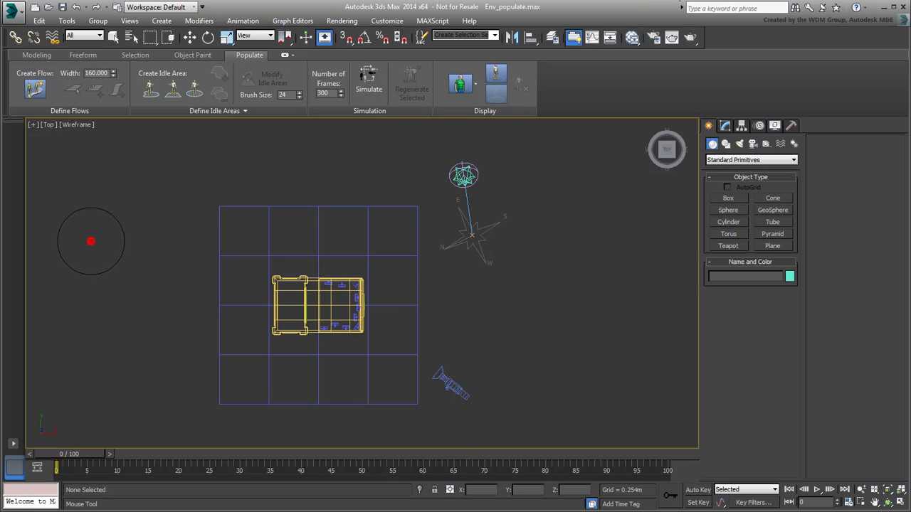
pyautogui.press('shift')
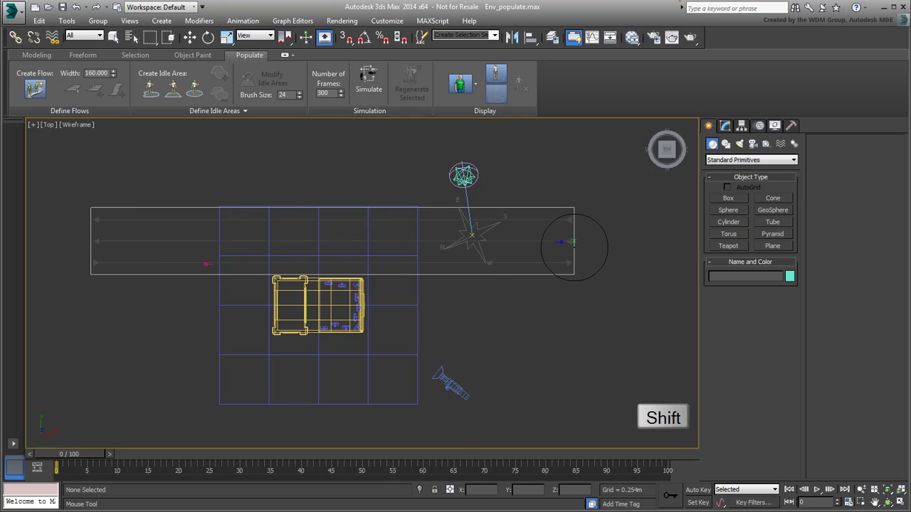
pyautogui.keyDown('shift'); pyautogui.click(574, 243); pyautogui.keyUp('shift')
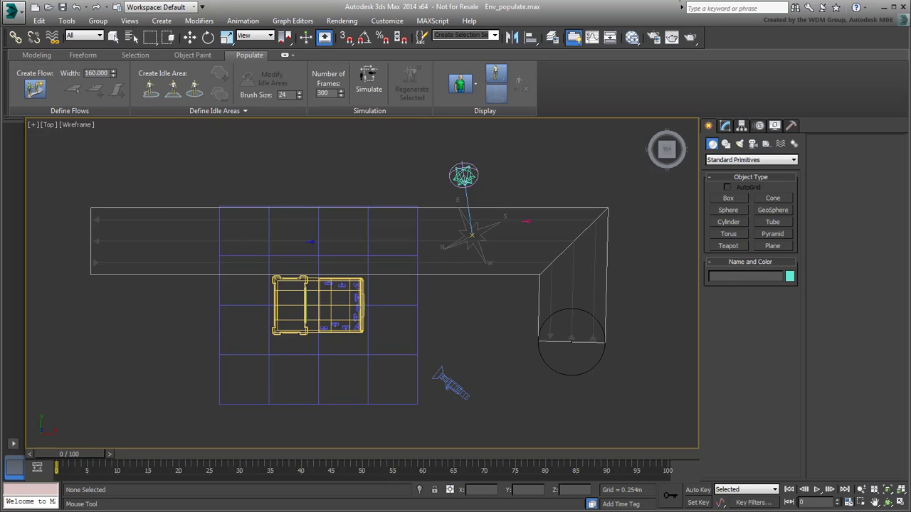
pyautogui.rightClick(569, 334)
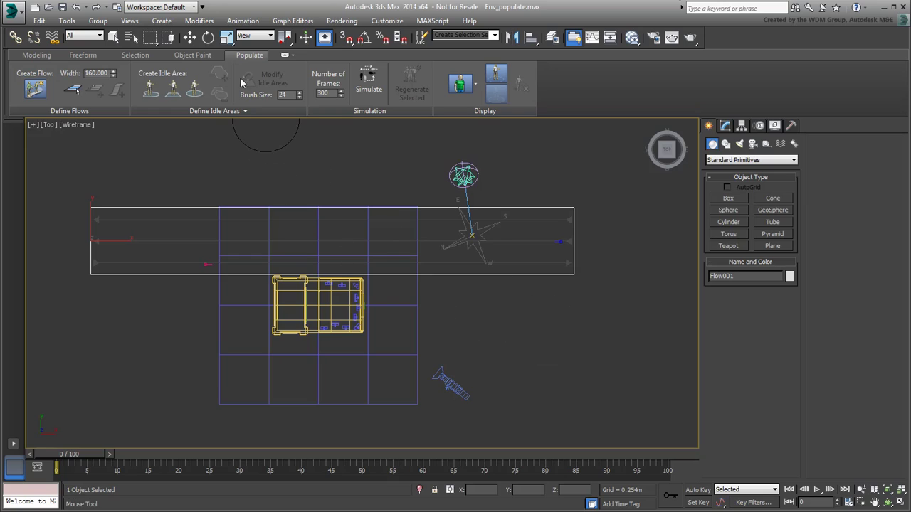
pyautogui.click(189, 37)
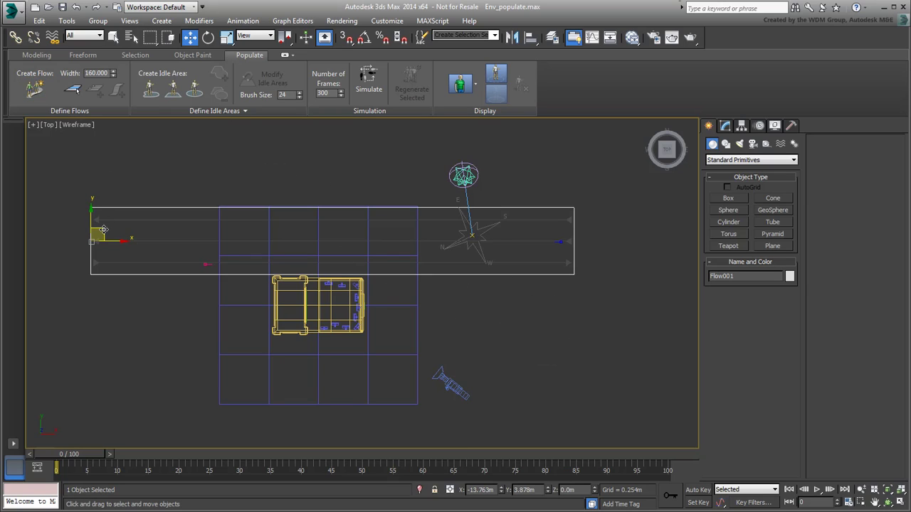
pyautogui.moveTo(102, 229); pyautogui.dragTo(102, 231)
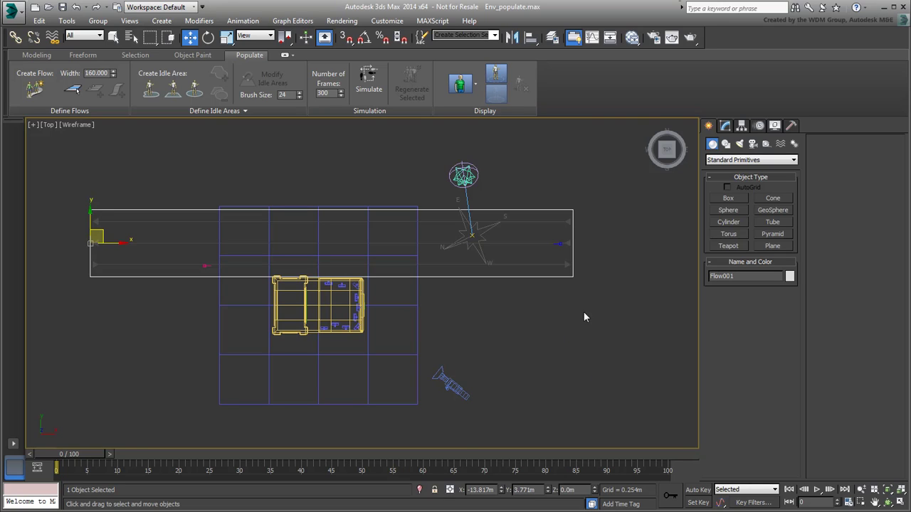
pyautogui.click(726, 125)
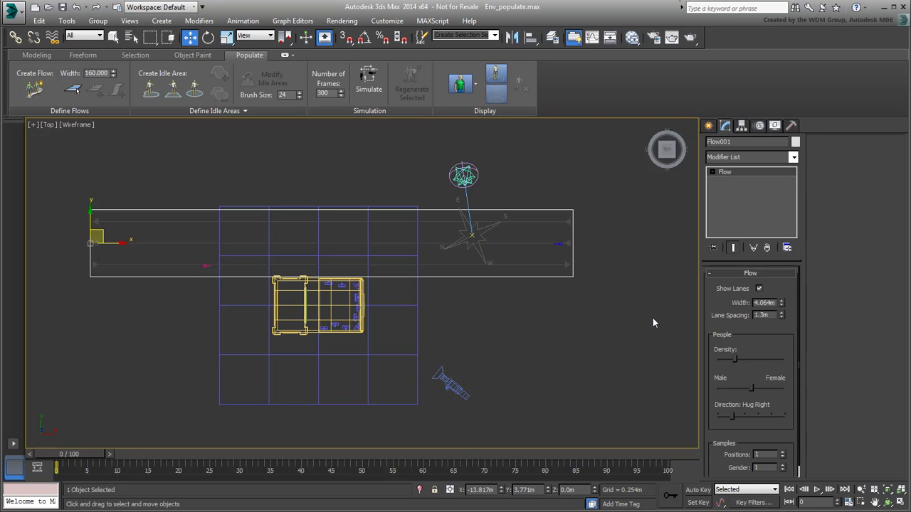
# Tighten Flow001's lane spacing to 1.222m and raise its people density.
pyautogui.moveTo(780, 314); pyautogui.dragTo(780, 318)
pyautogui.moveTo(736, 359)
pyautogui.mouseDown()
pyautogui.moveTo(779, 359)
pyautogui.moveTo(770, 359)
pyautogui.mouseUp()
pyautogui.moveTo(490, 320); pyautogui.dragTo(499, 309, button='middle')
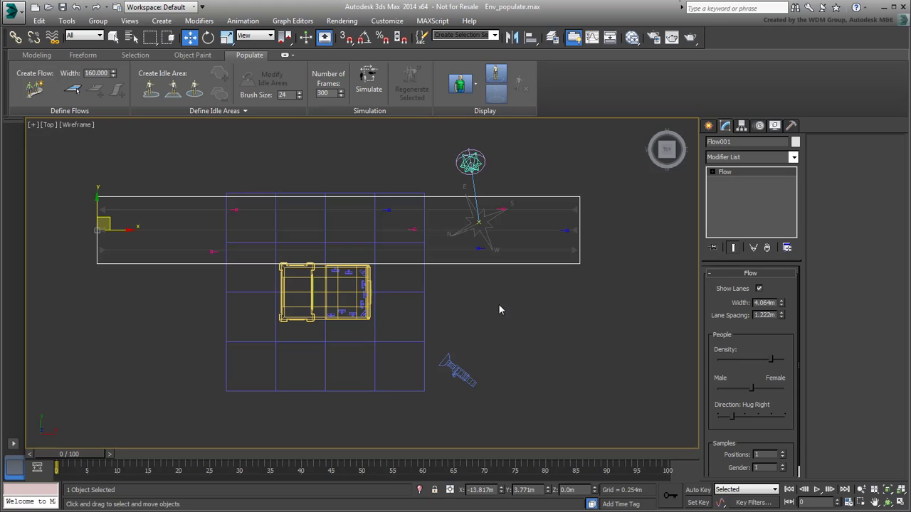
# Draw a second straight flow, Flow002, below the kiosk and nudge it into place.
pyautogui.click(35, 88)
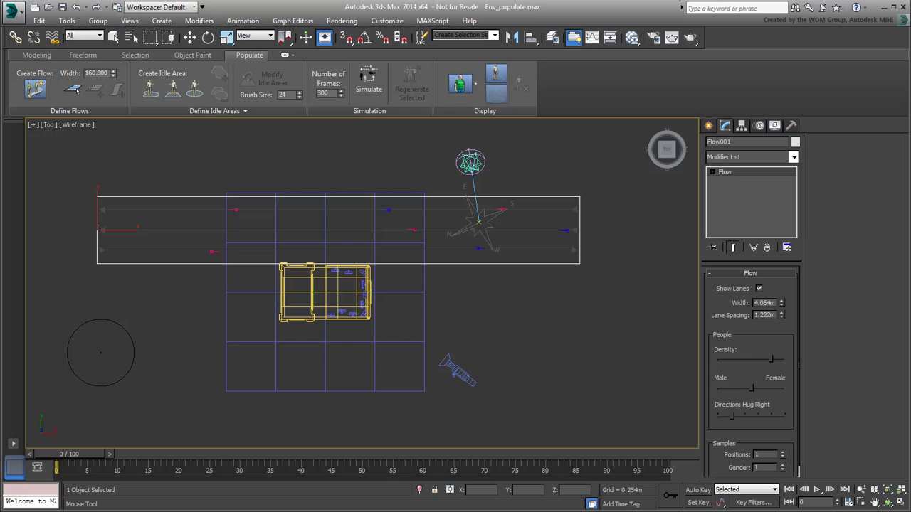
pyautogui.click(101, 353)
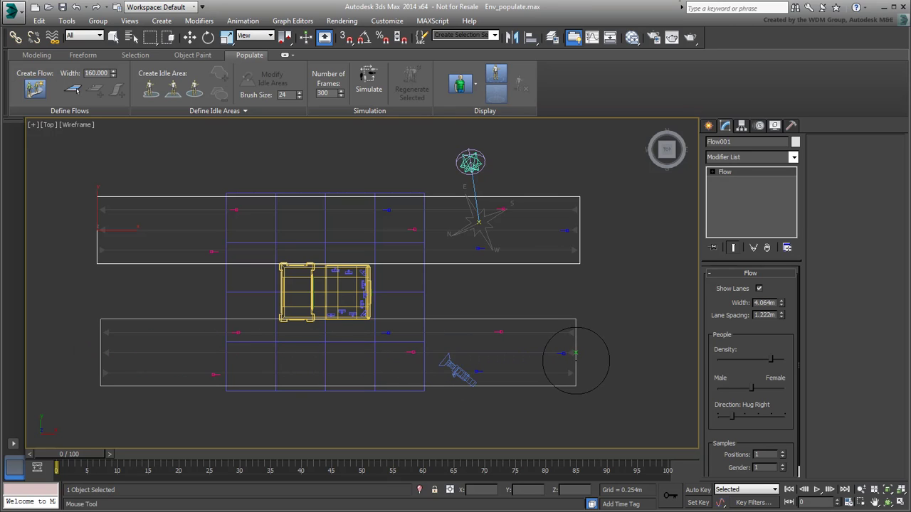
pyautogui.click(576, 353)
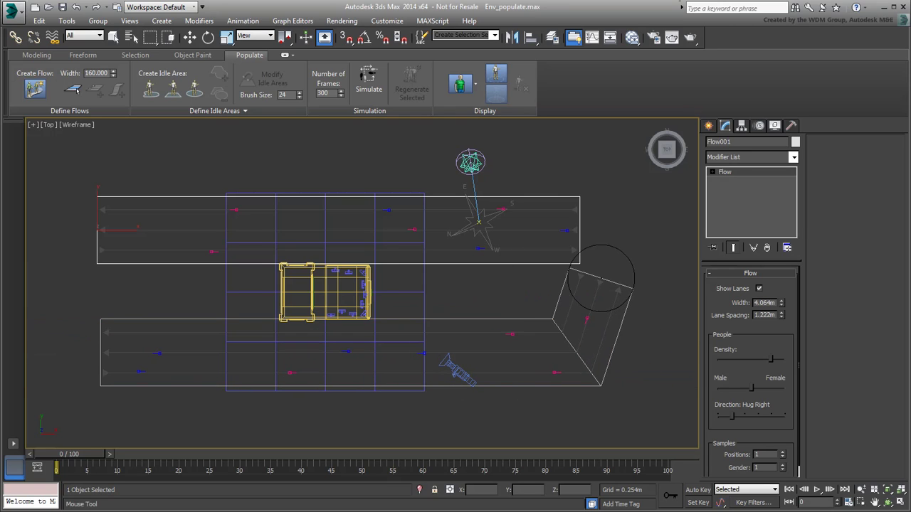
pyautogui.rightClick(601, 278)
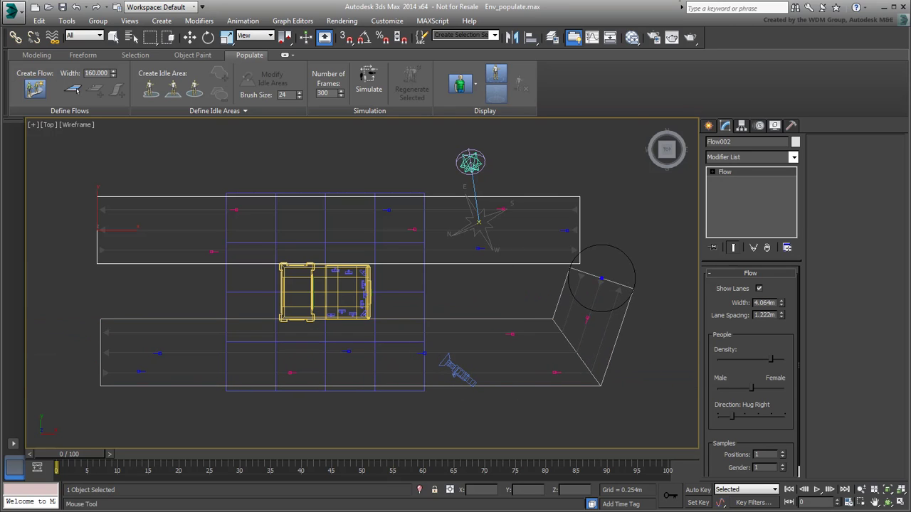
pyautogui.click(189, 37)
pyautogui.moveTo(112, 343); pyautogui.dragTo(111, 346)
# Simulate both flows over 300 frames, preview the walking crowd, then set Flow002's Positions sample to 2.
pyautogui.hotkey('alt', 'w')
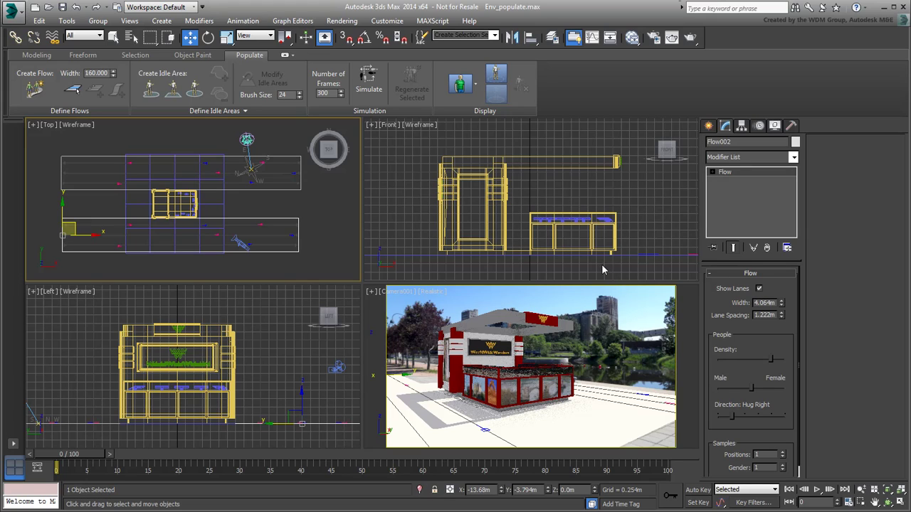
pyautogui.click(370, 84)
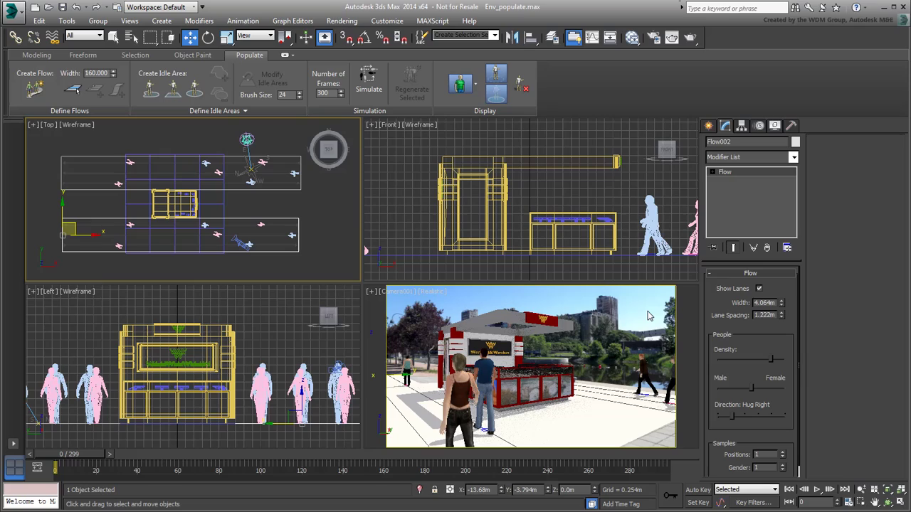
pyautogui.moveTo(78, 459); pyautogui.dragTo(139, 459)
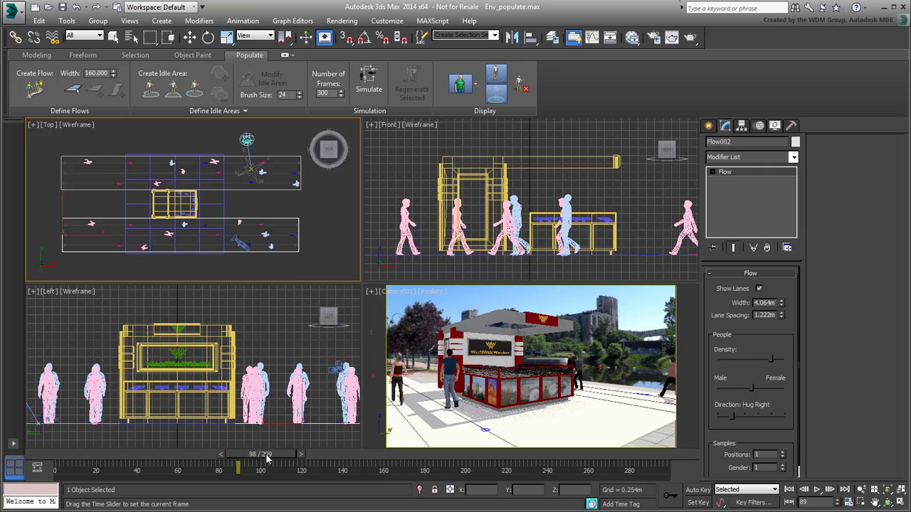
pyautogui.moveTo(267, 459); pyautogui.dragTo(6, 459)
pyautogui.press('w')
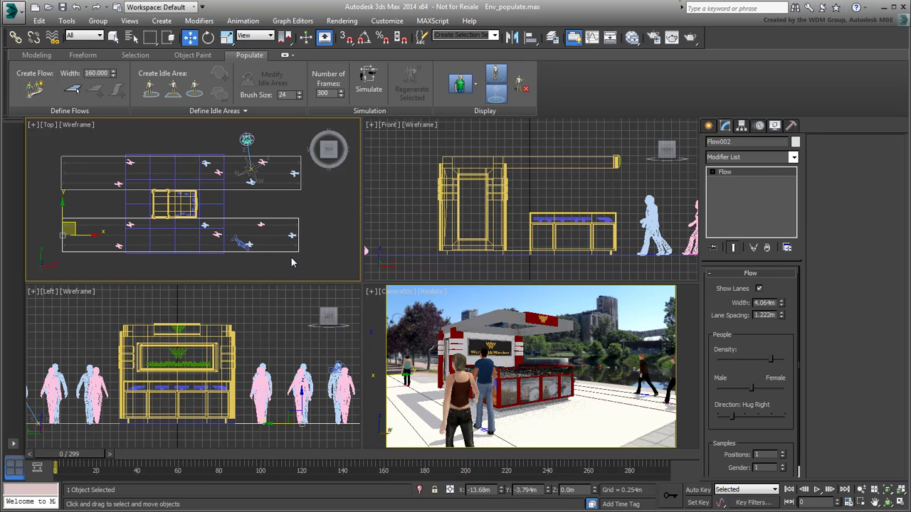
pyautogui.moveTo(784, 434); pyautogui.dragTo(786, 384)
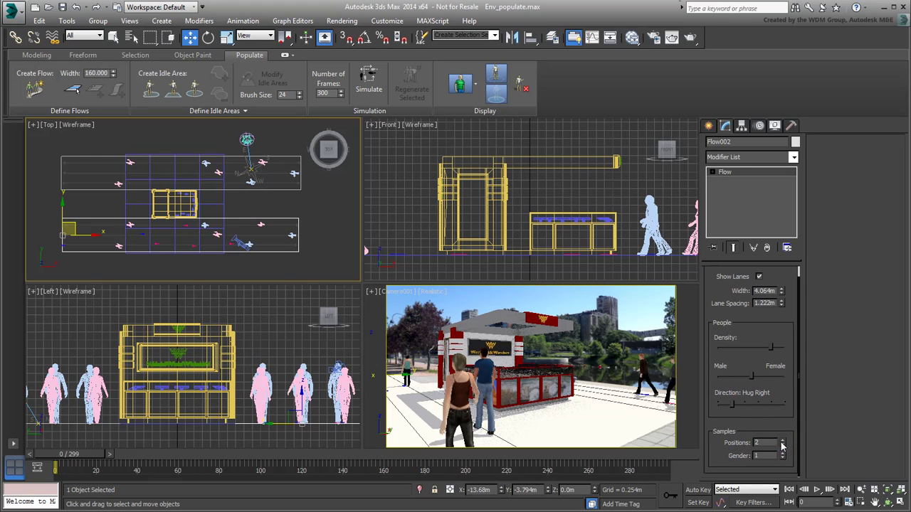
# Set Flow002's Positions sample back to 1, re-simulate, and scrub through the new pedestrian mix.
pyautogui.click(369, 82)
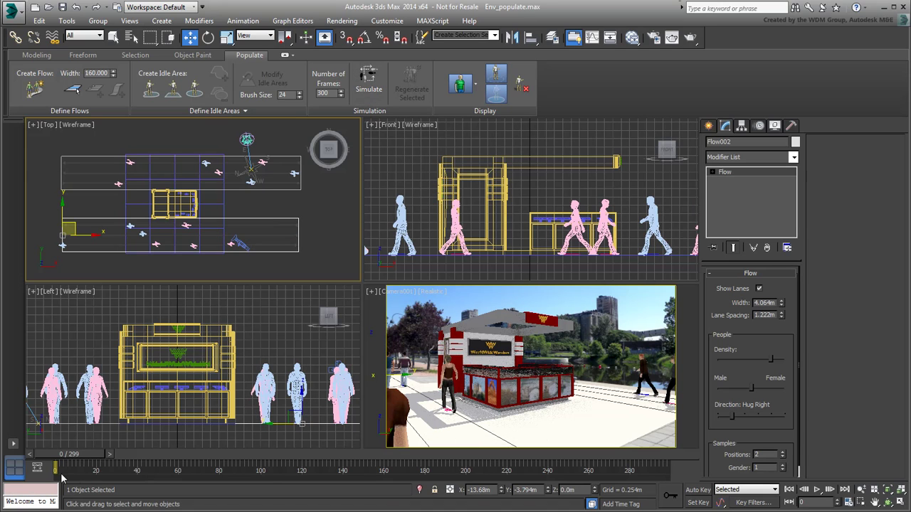
pyautogui.moveTo(77, 457); pyautogui.dragTo(44, 476)
pyautogui.press('w')
pyautogui.click(783, 457)
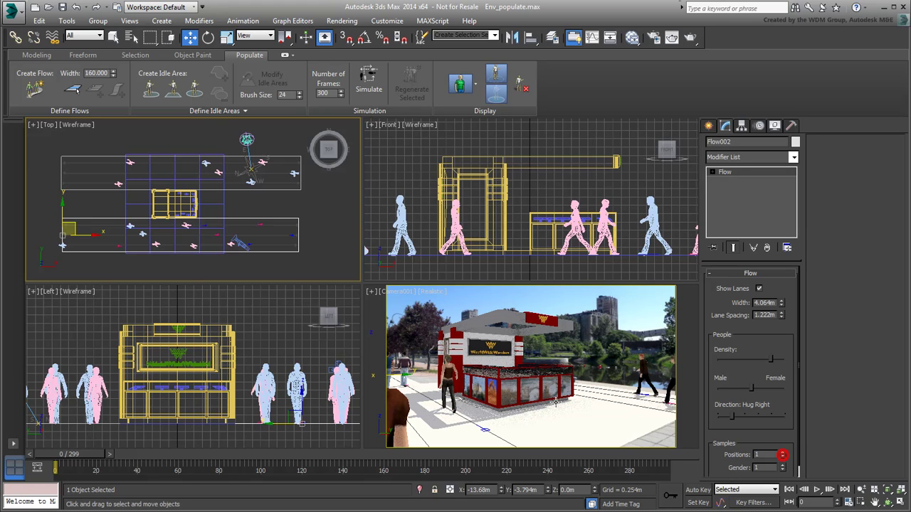
pyautogui.click(368, 79)
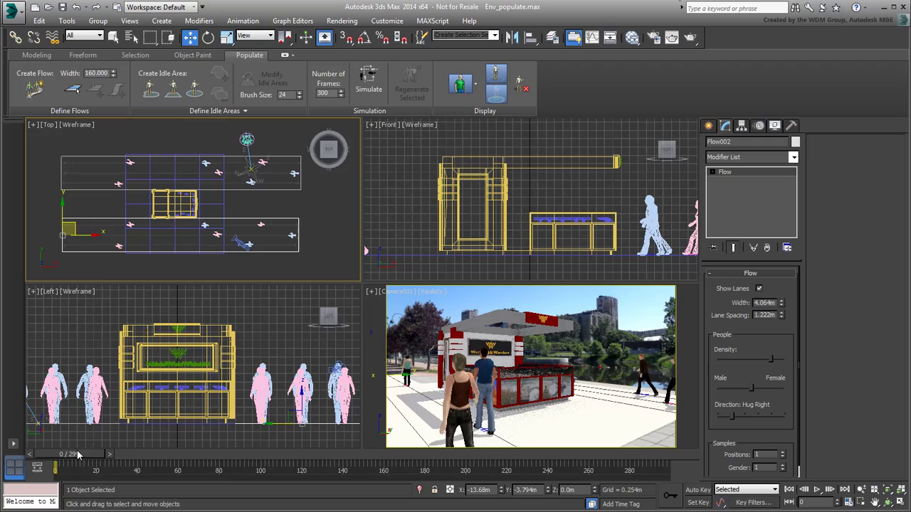
pyautogui.moveTo(78, 455); pyautogui.dragTo(488, 467)
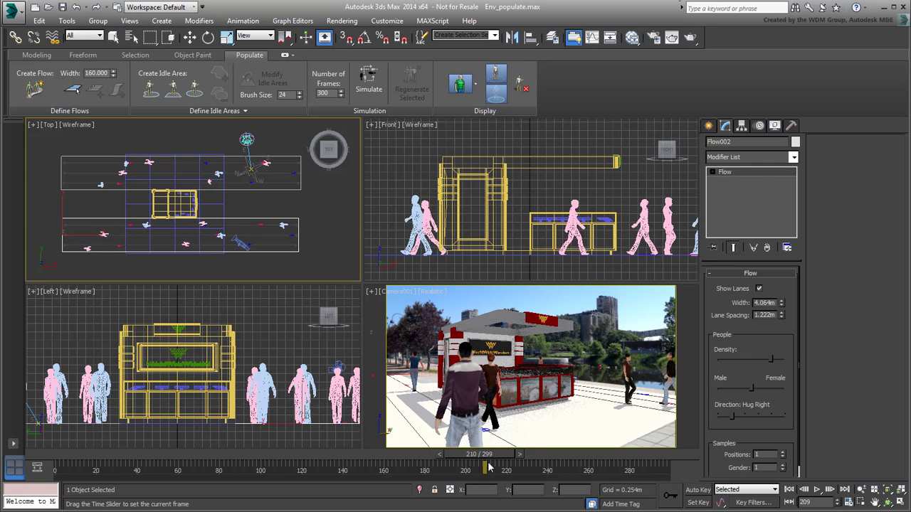
pyautogui.press('w')
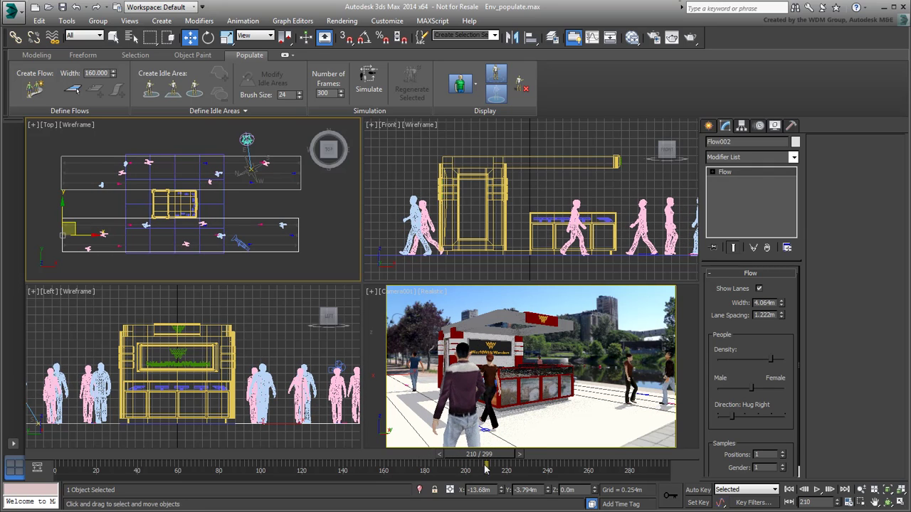
# Regenerate the walking woman and the foreground man in the Camera view.
pyautogui.click(489, 377)
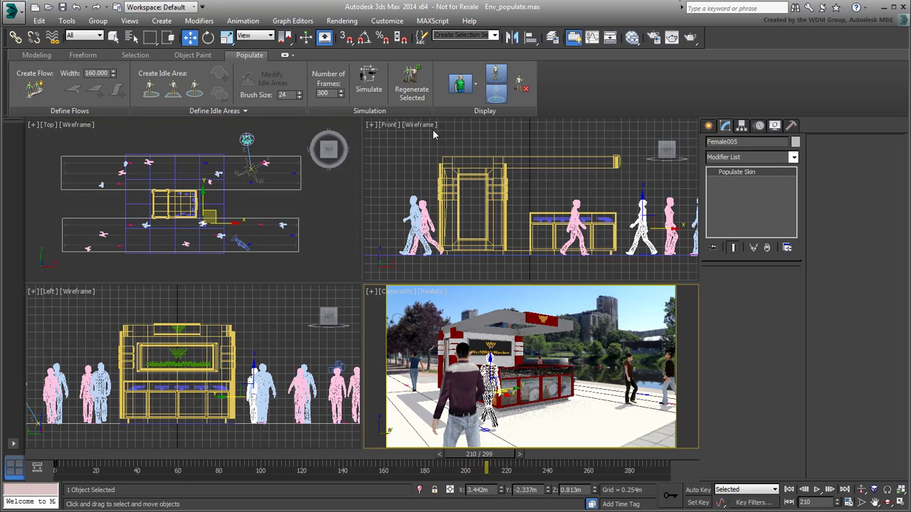
pyautogui.click(411, 93)
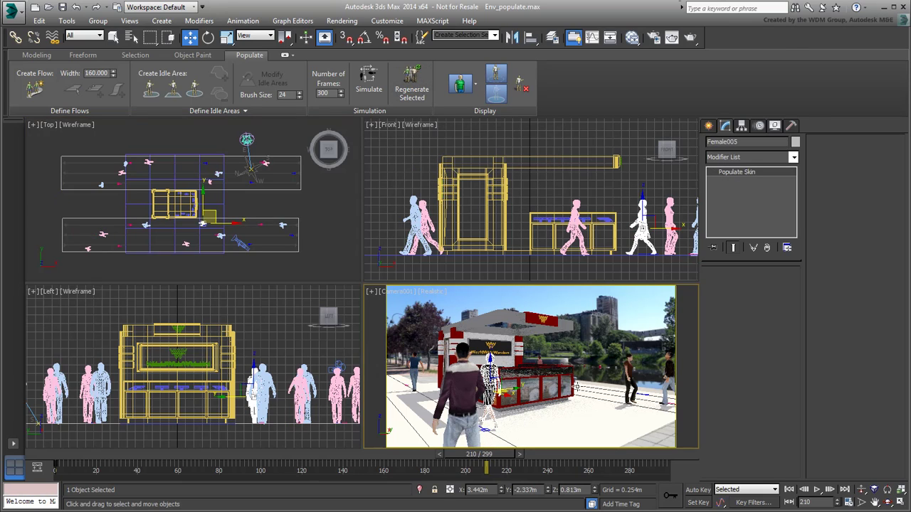
pyautogui.click(671, 318)
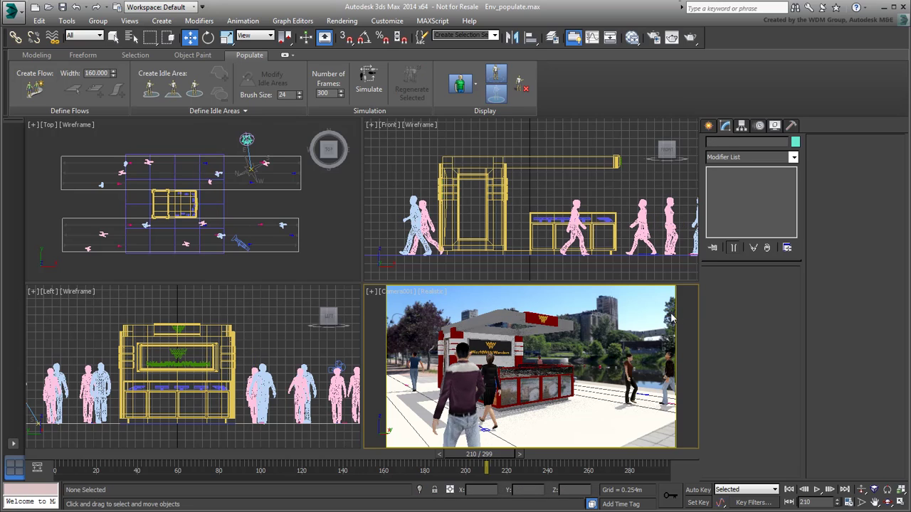
pyautogui.click(484, 396)
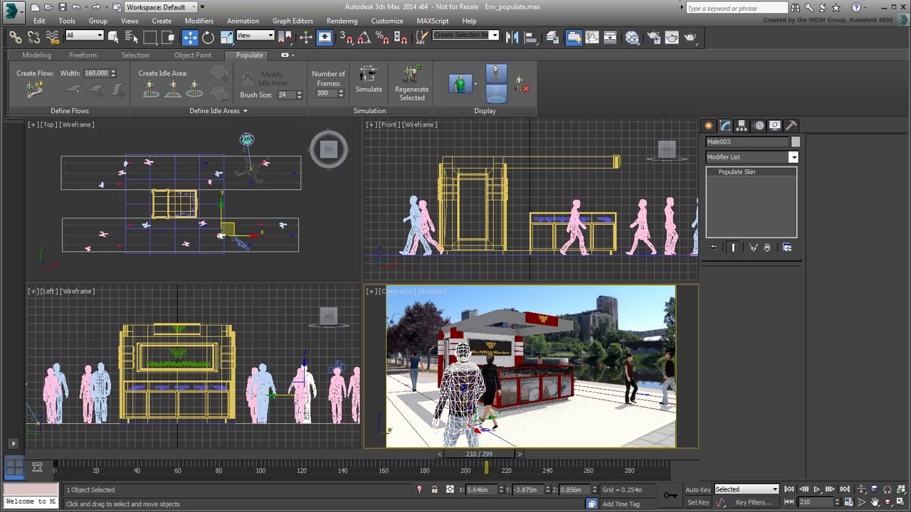
pyautogui.click(411, 89)
pyautogui.click(618, 342)
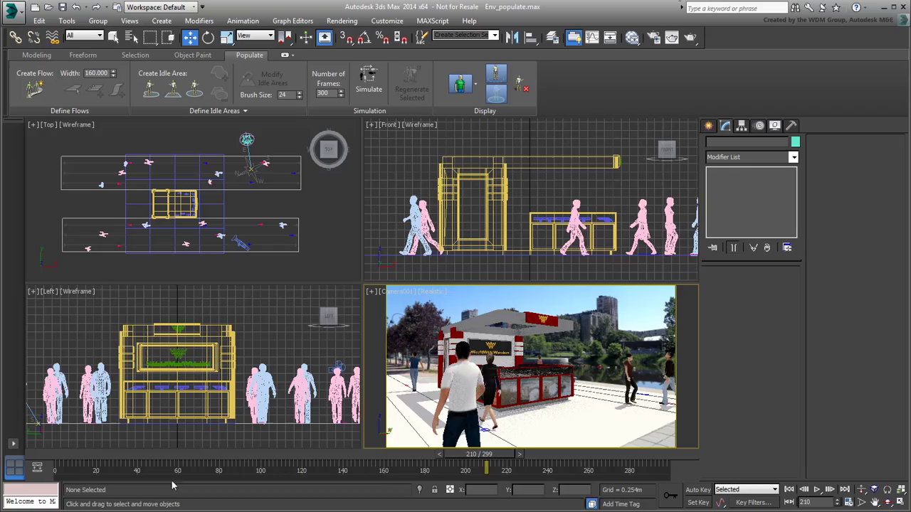
# At an earlier frame, regenerate the woman in the black coat.
pyautogui.moveTo(486, 468); pyautogui.dragTo(324, 470)
pyautogui.click(606, 409)
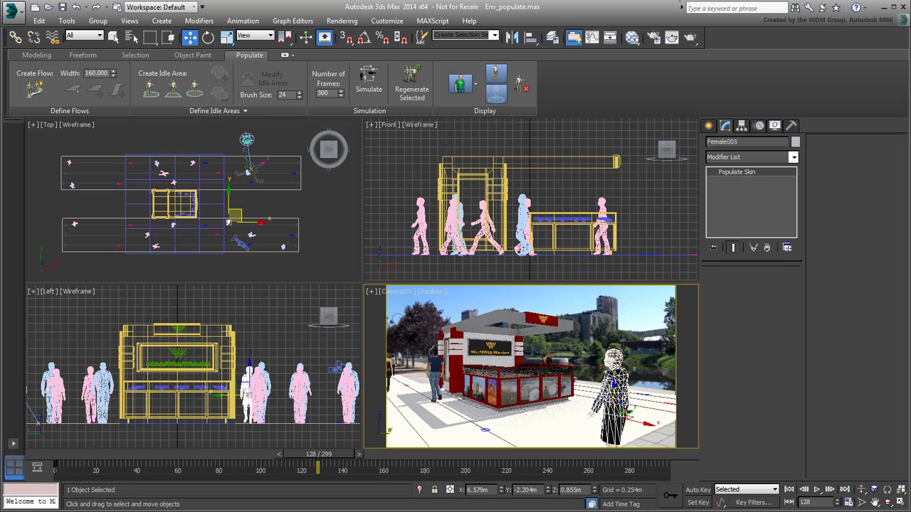
pyautogui.click(412, 84)
pyautogui.click(655, 334)
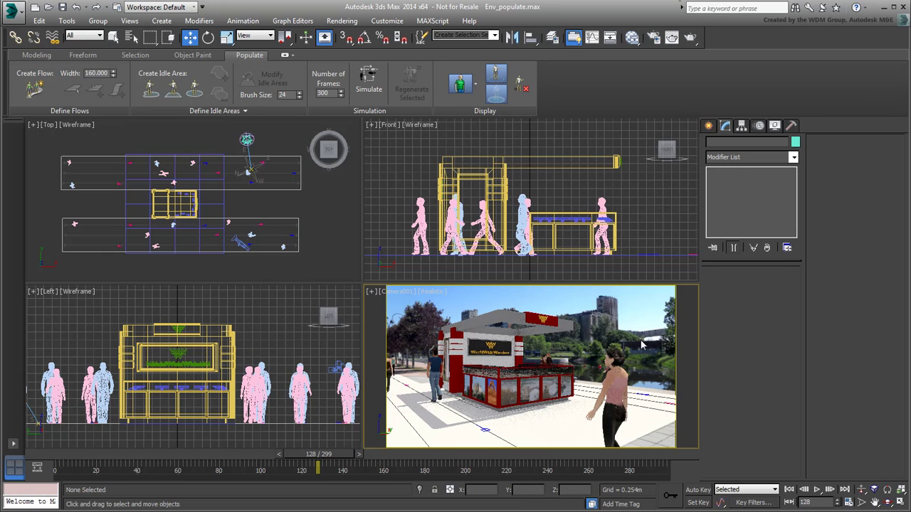
pyautogui.moveTo(330, 471); pyautogui.dragTo(343, 494)
pyautogui.press('w')
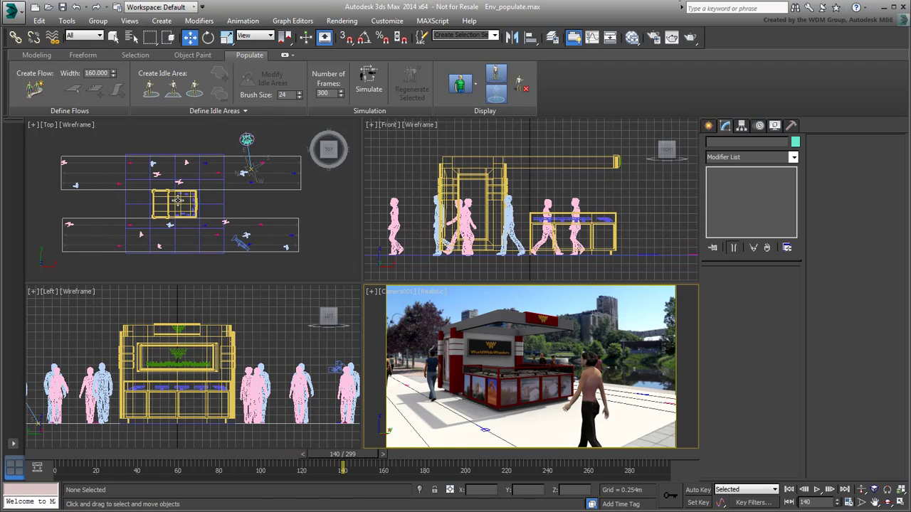
pyautogui.scroll(6, 178, 201)
# Paint freehand idle area IdleArea001 on the ground beside the kiosk in the Top view.
pyautogui.moveTo(191, 230); pyautogui.dragTo(195, 211, button='middle')
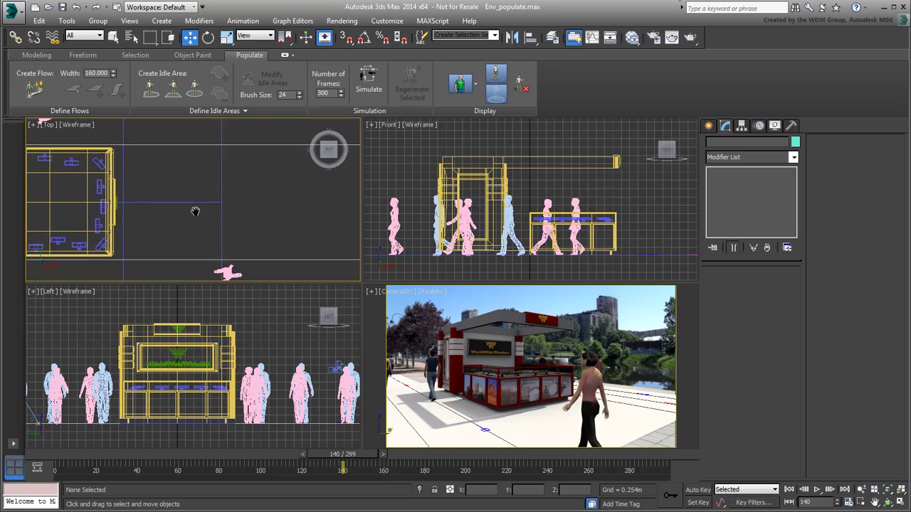
pyautogui.scroll(-3, 195, 211)
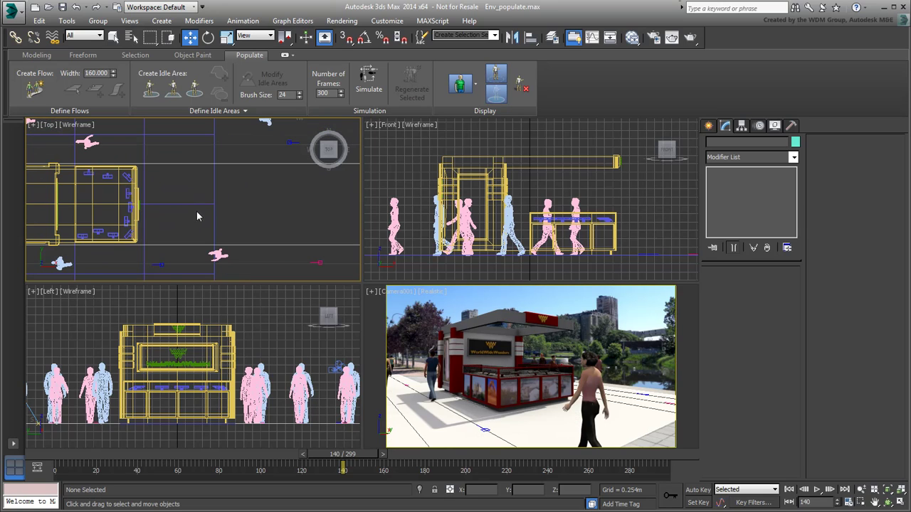
pyautogui.click(153, 97)
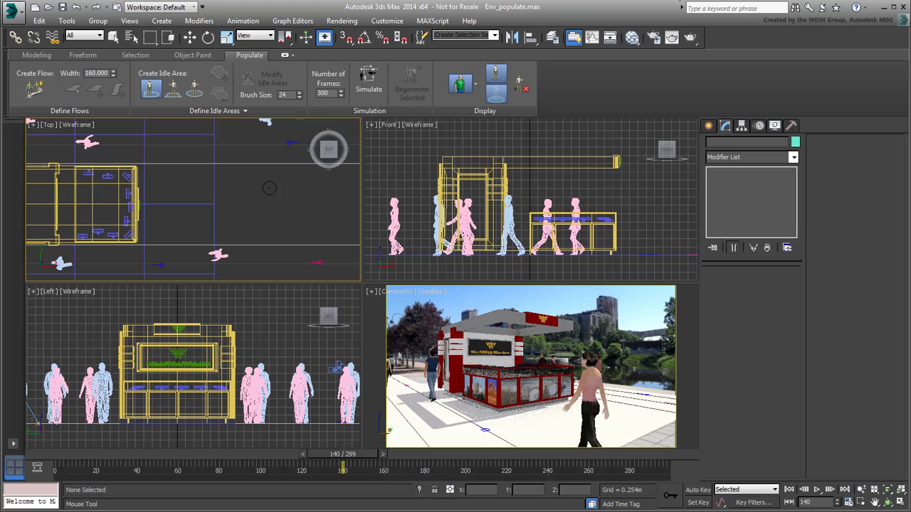
pyautogui.moveTo(262, 186)
pyautogui.mouseDown()
pyautogui.moveTo(213, 159)
pyautogui.moveTo(154, 168)
pyautogui.moveTo(141, 190)
pyautogui.moveTo(144, 232)
pyautogui.moveTo(165, 247)
pyautogui.moveTo(234, 251)
pyautogui.moveTo(259, 230)
pyautogui.moveTo(254, 187)
pyautogui.mouseUp()
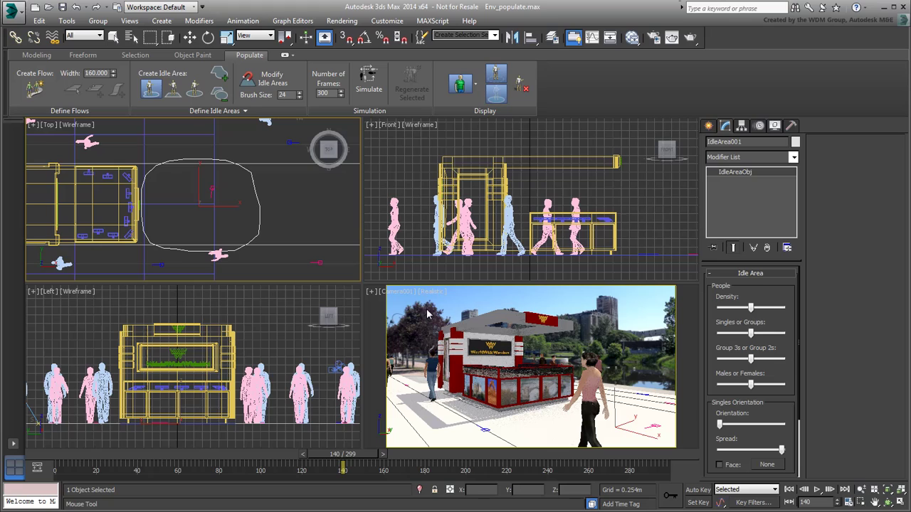
# Raise IdleArea001's density and group ratio, adjust orientation, and simulate four standing idlers.
pyautogui.moveTo(752, 308); pyautogui.dragTo(760, 308)
pyautogui.moveTo(751, 336); pyautogui.dragTo(763, 337)
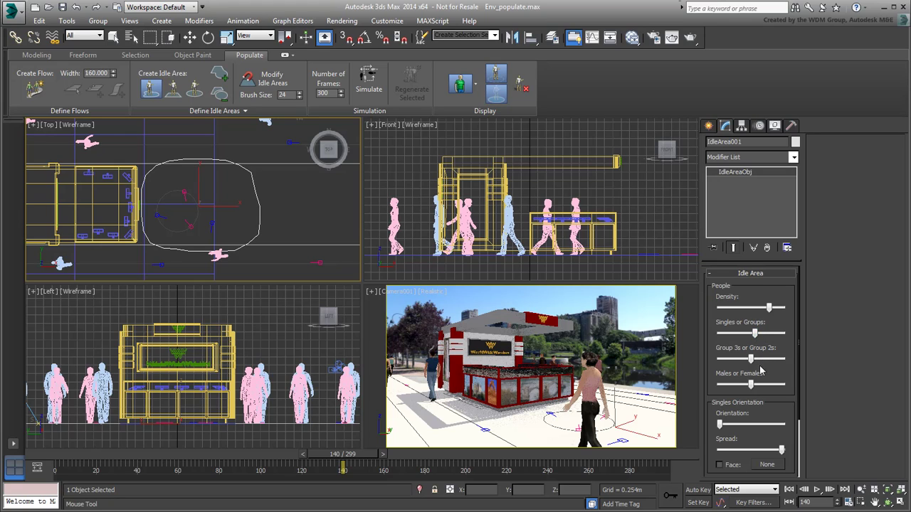
pyautogui.scroll(-1, 773, 393)
pyautogui.moveTo(721, 411)
pyautogui.mouseDown()
pyautogui.moveTo(756, 412)
pyautogui.moveTo(734, 411)
pyautogui.mouseUp()
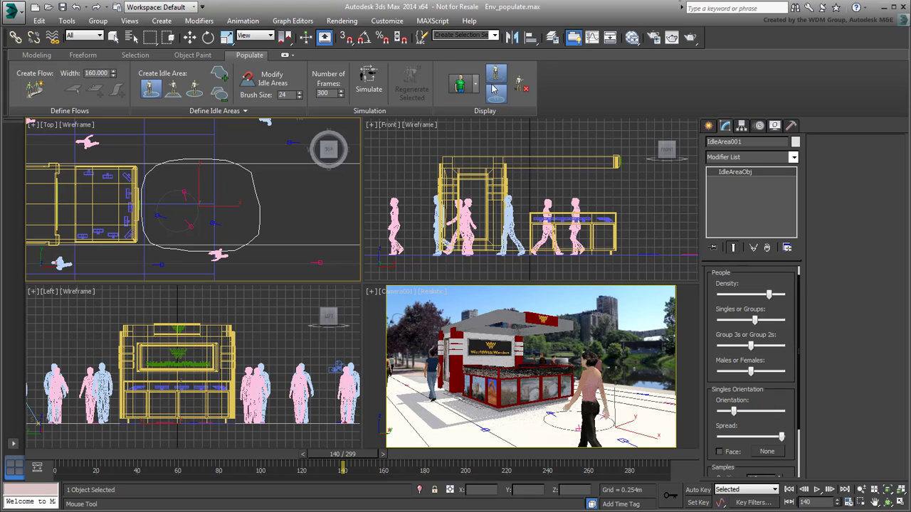
pyautogui.click(368, 89)
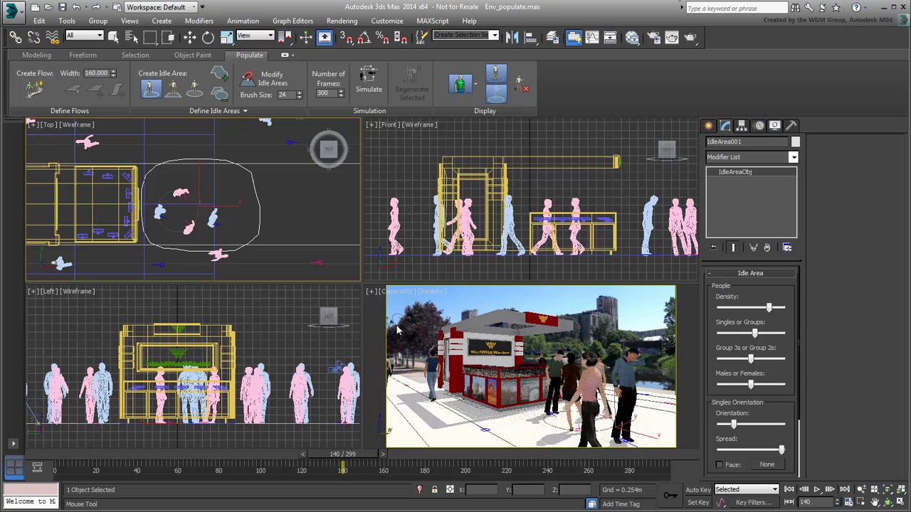
# Raise IdleArea001's Motion sample to 3.0 and scrub to check the idlers' new poses.
pyautogui.moveTo(363, 458); pyautogui.dragTo(475, 460)
pyautogui.scroll(-2, 789, 324)
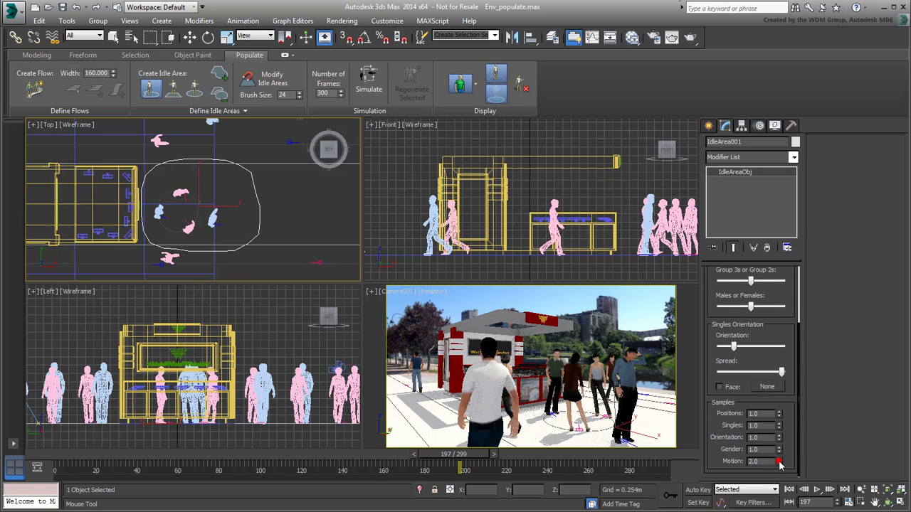
pyautogui.click(369, 82)
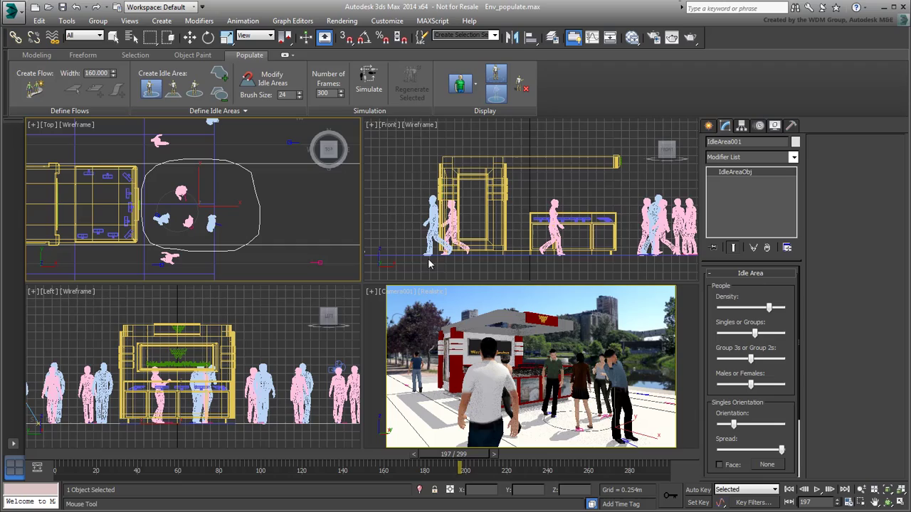
pyautogui.moveTo(463, 464); pyautogui.dragTo(587, 456)
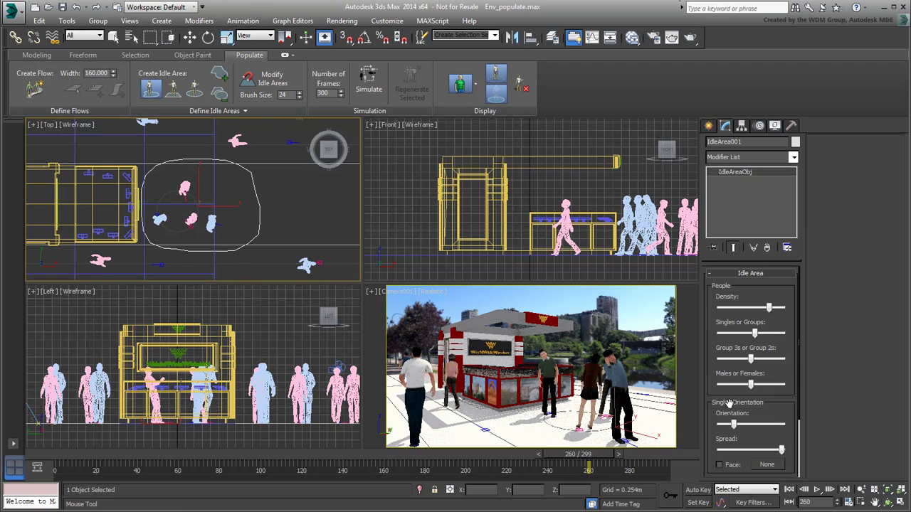
pyautogui.moveTo(780, 413); pyautogui.dragTo(795, 318)
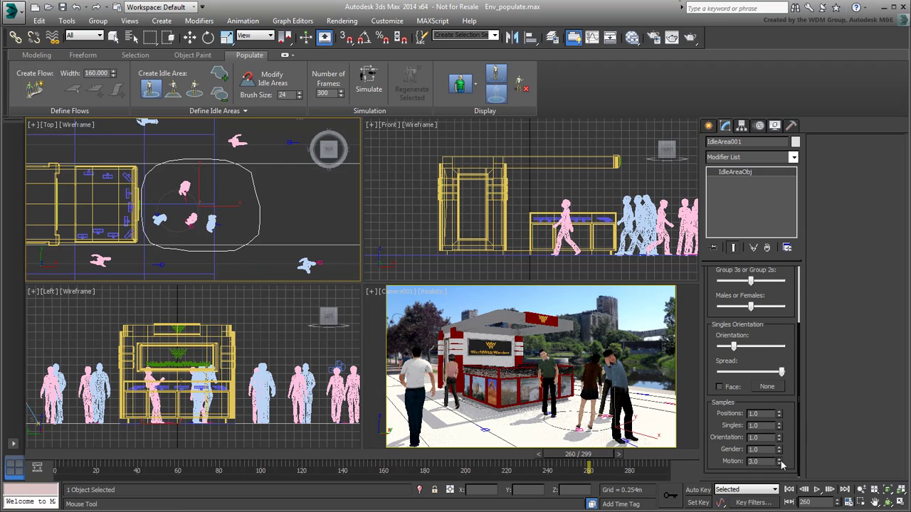
# Raise IdleArea001's Motion sample to 4.0, re-simulate, and play the idlers forward to frame 251.
pyautogui.click(370, 82)
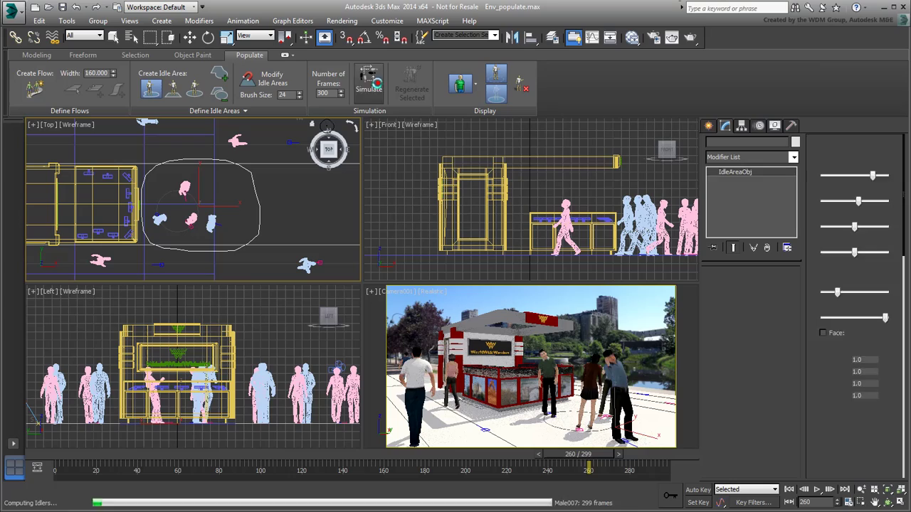
pyautogui.moveTo(102, 460); pyautogui.dragTo(468, 454)
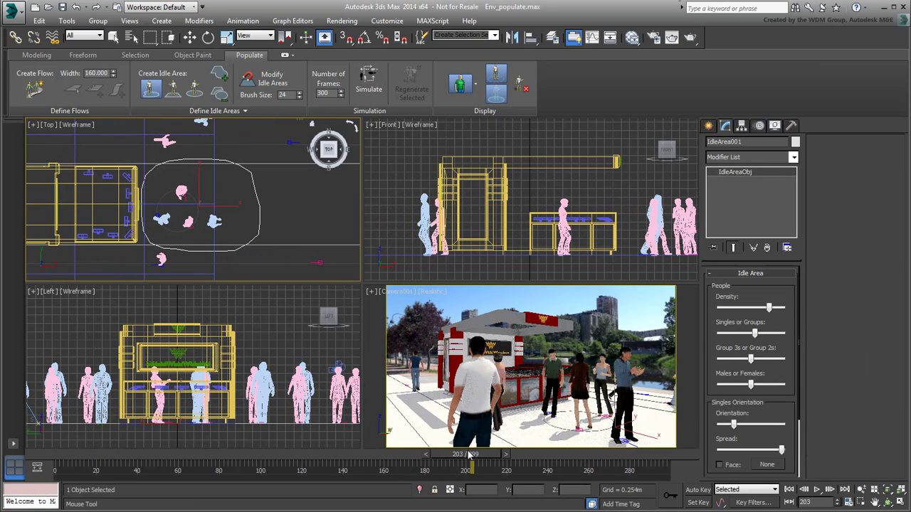
pyautogui.moveTo(808, 441); pyautogui.dragTo(803, 332)
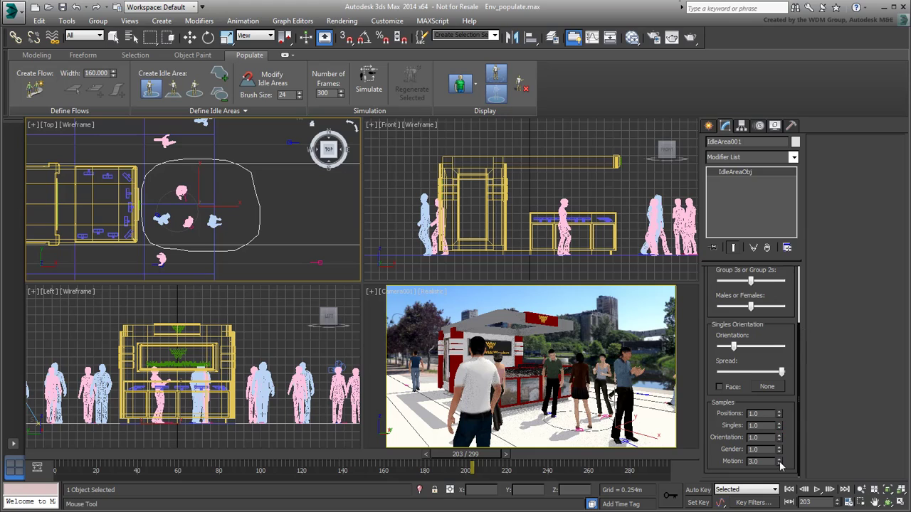
pyautogui.click(369, 82)
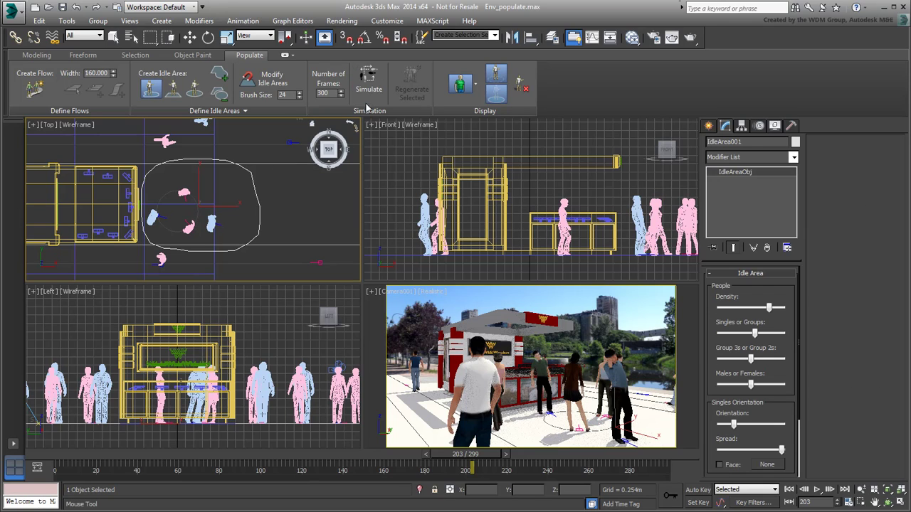
pyautogui.scroll(-3, 788, 430)
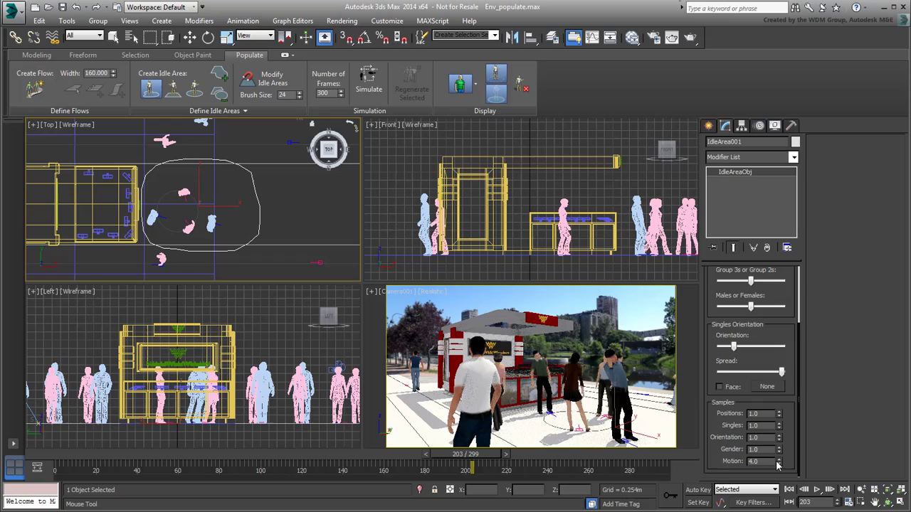
pyautogui.click(369, 82)
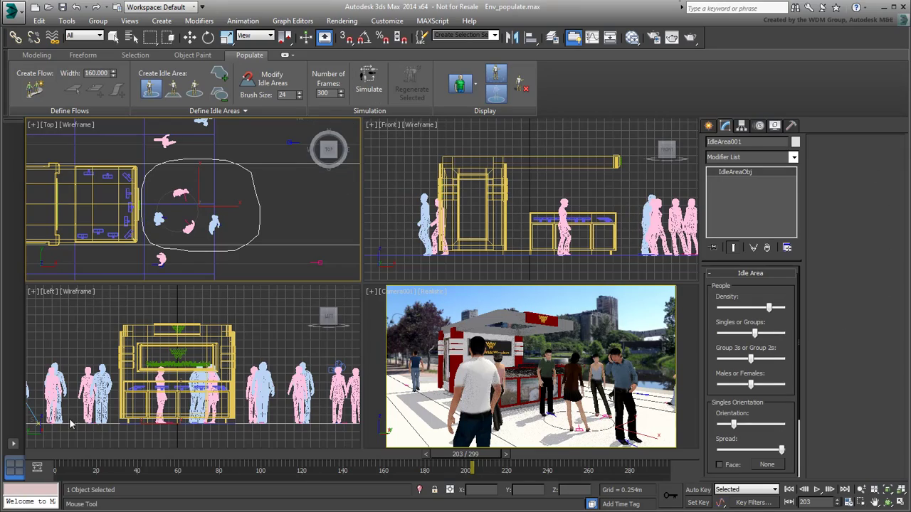
pyautogui.moveTo(60, 461); pyautogui.dragTo(2, 433)
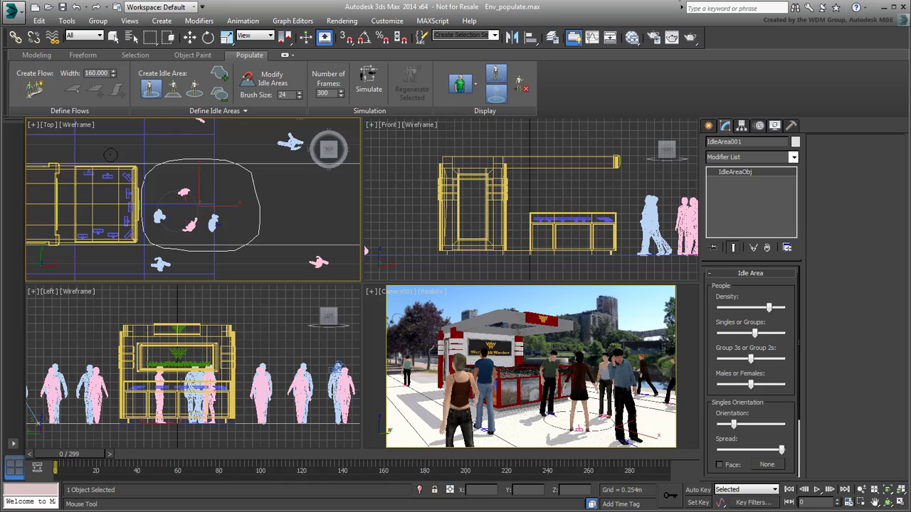
# Draw a second idle area, IdleArea002, covering the kiosk interior in the Top view.
pyautogui.moveTo(44, 202); pyautogui.dragTo(158, 200, button='middle')
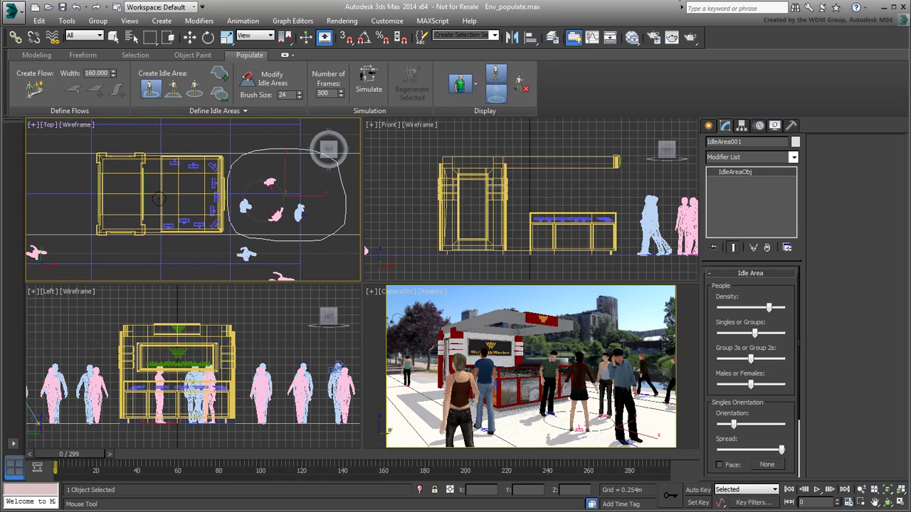
pyautogui.click(173, 87)
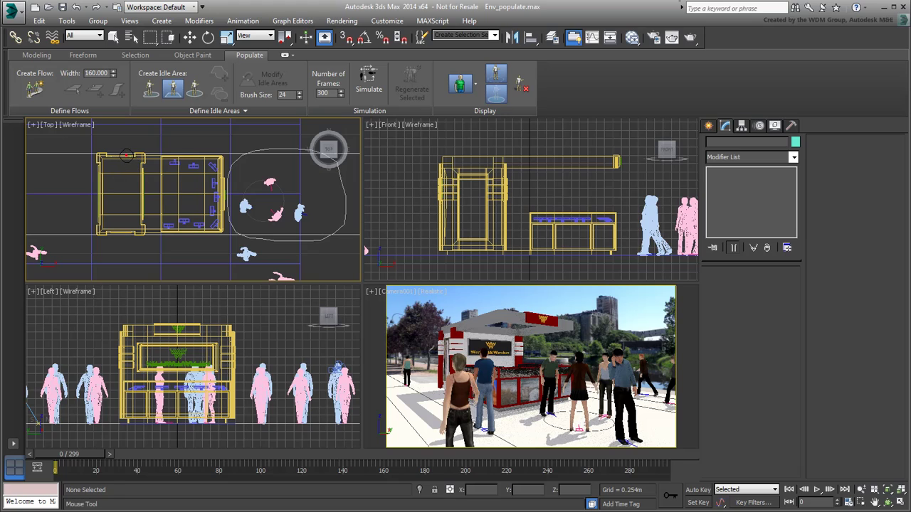
pyautogui.moveTo(125, 155); pyautogui.dragTo(223, 235)
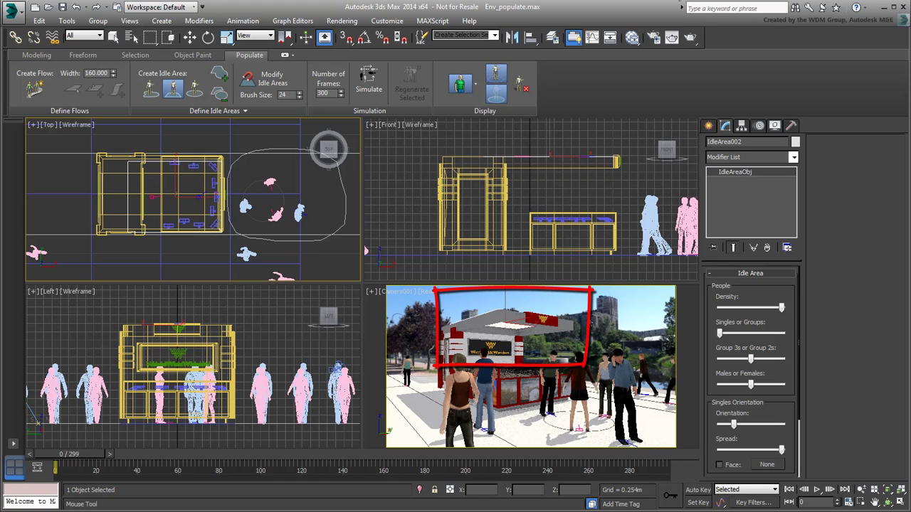
pyautogui.rightClick(553, 310)
pyautogui.press('w')
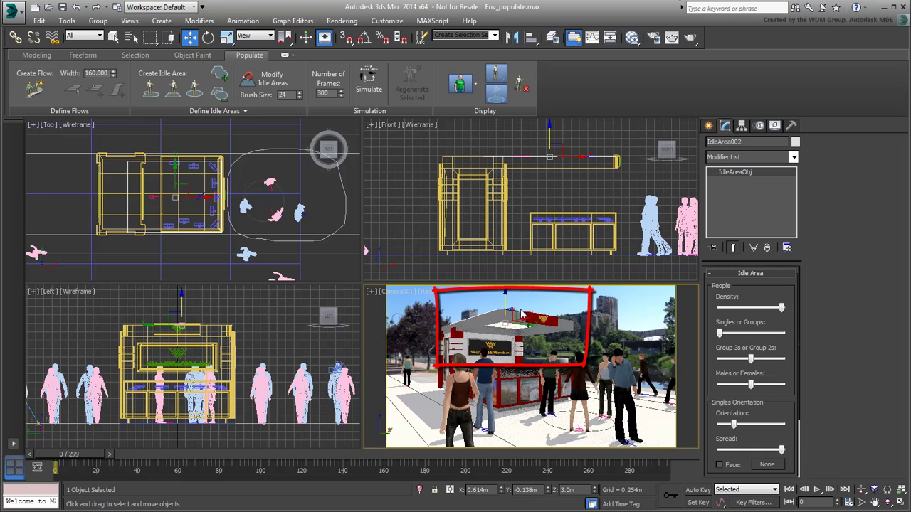
# Lower IdleArea002 to floor level, simulate, and preview to about frame 220.
pyautogui.moveTo(548, 152); pyautogui.dragTo(550, 226)
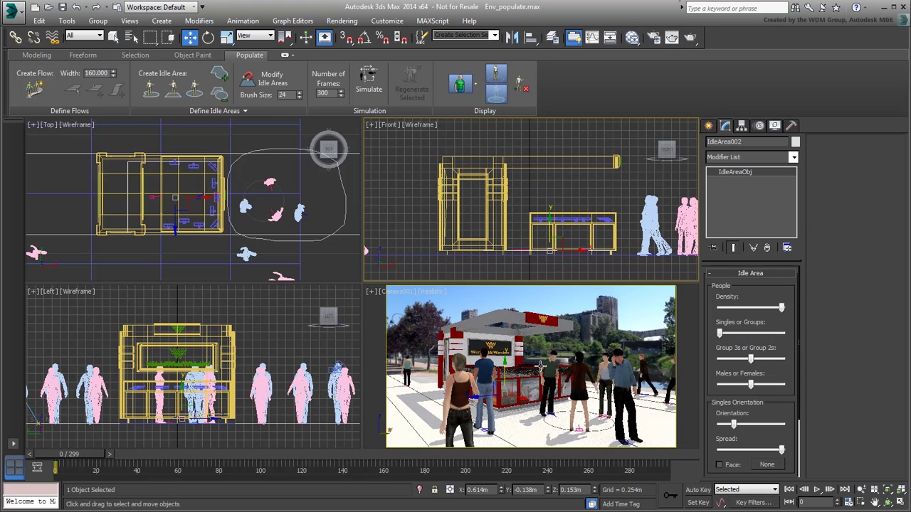
pyautogui.click(369, 80)
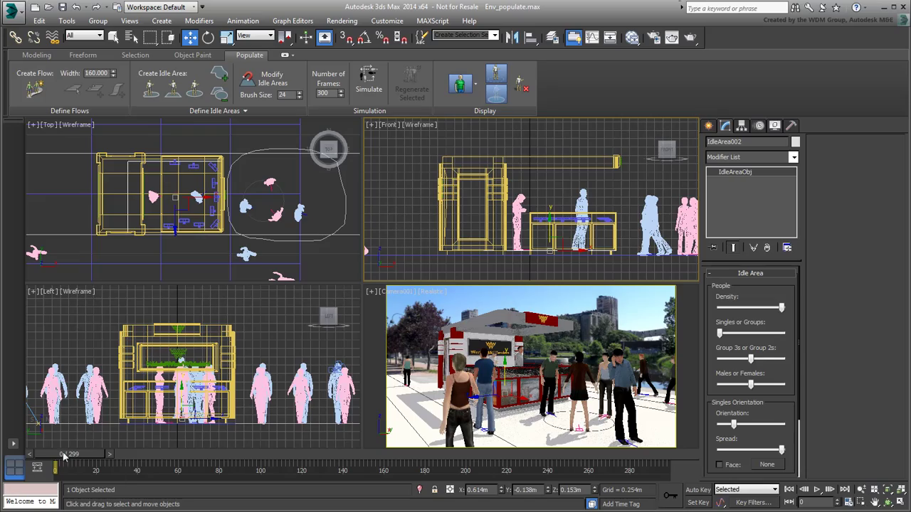
pyautogui.moveTo(64, 456); pyautogui.dragTo(509, 454)
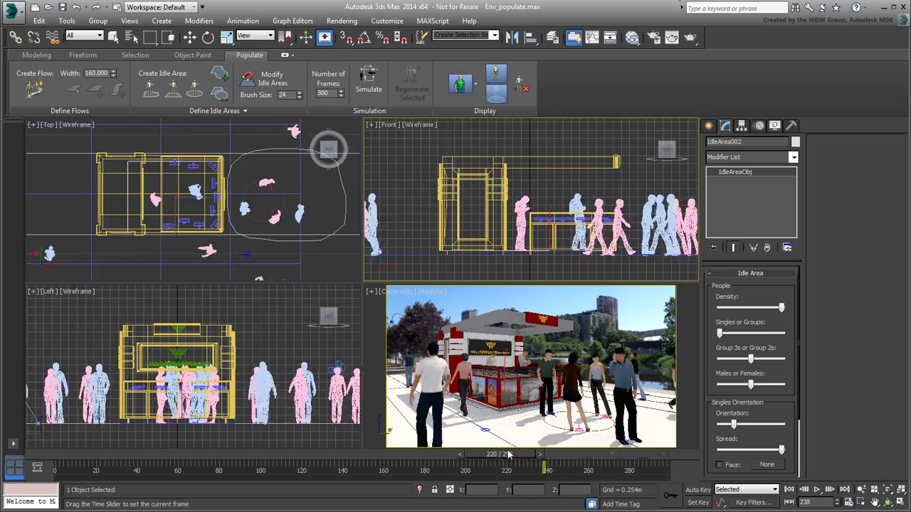
pyautogui.press('Home')
pyautogui.press('w')
pyautogui.moveTo(733, 424)
pyautogui.mouseDown()
pyautogui.moveTo(799, 427)
pyautogui.moveTo(719, 425)
pyautogui.mouseUp()
# Re-run the crowd simulation and check vendors through frame 269, then return to frame 0.
pyautogui.click(371, 87)
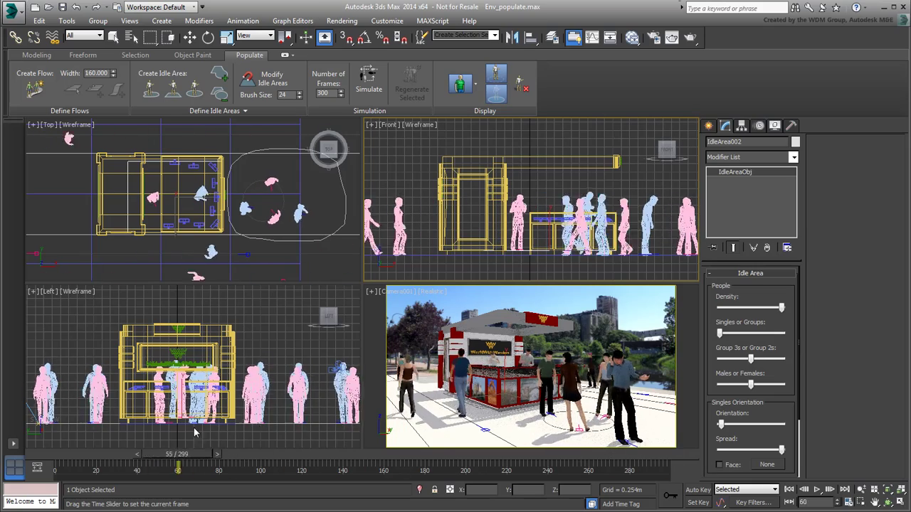
pyautogui.press('w')
pyautogui.click(494, 360)
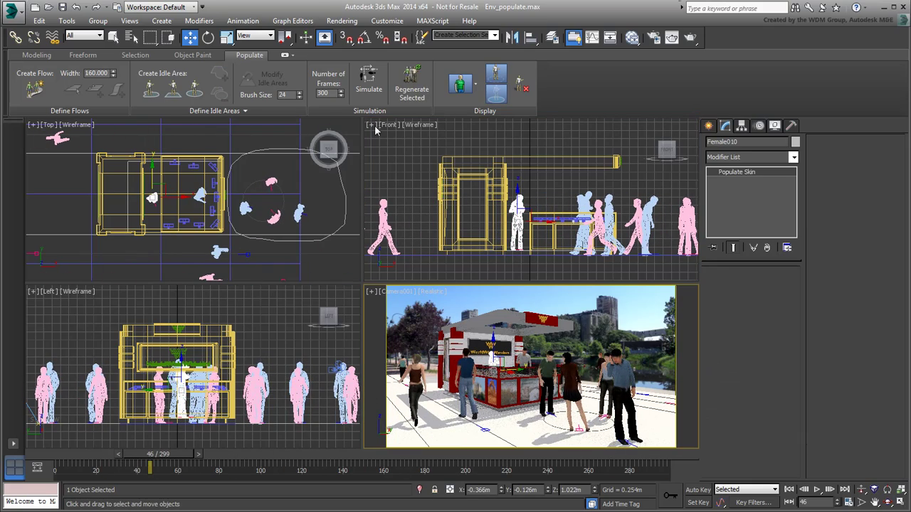
pyautogui.click(635, 310)
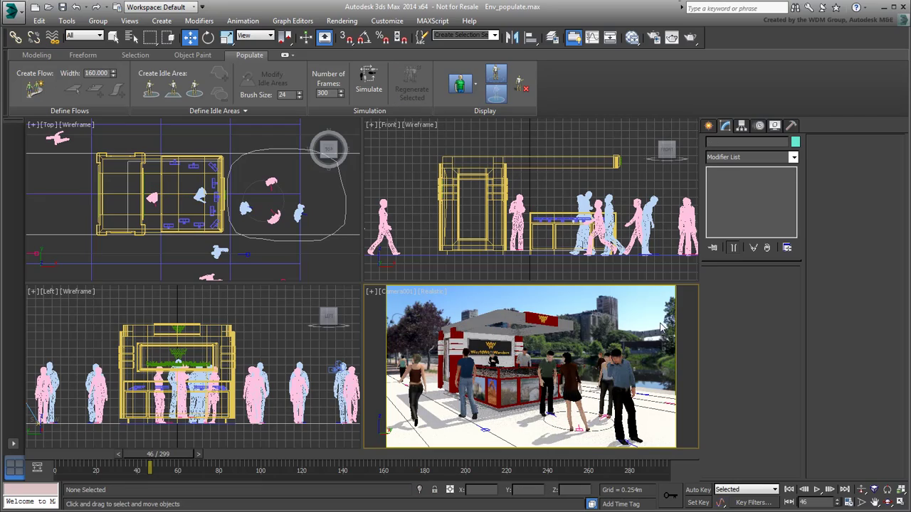
pyautogui.moveTo(151, 468); pyautogui.dragTo(600, 468)
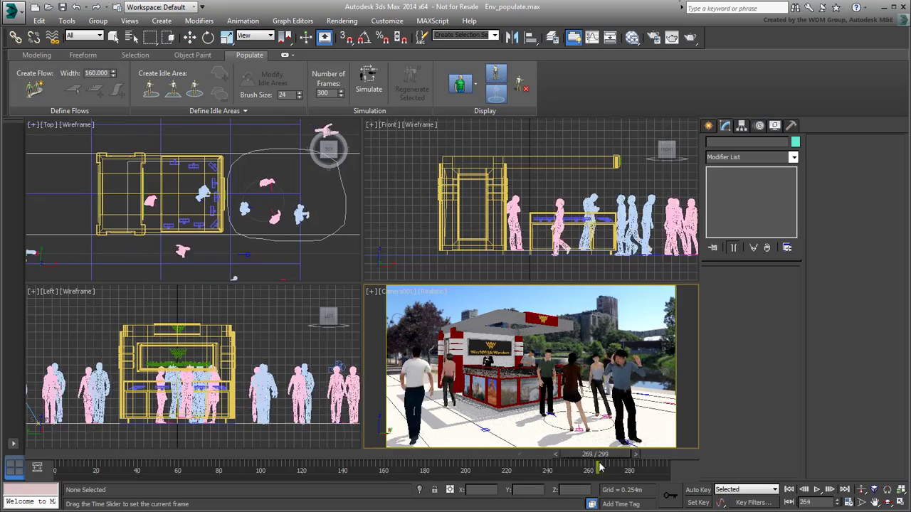
pyautogui.press('Home')
pyautogui.press('w')
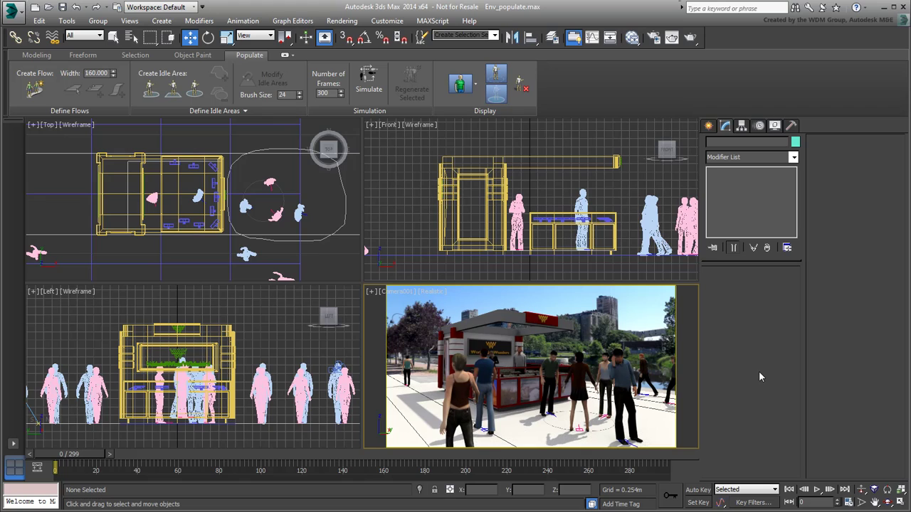
# Widen the ground plane Plane001 to 32.16m and make the Camera viewport active.
pyautogui.scroll(-5, 124, 188)
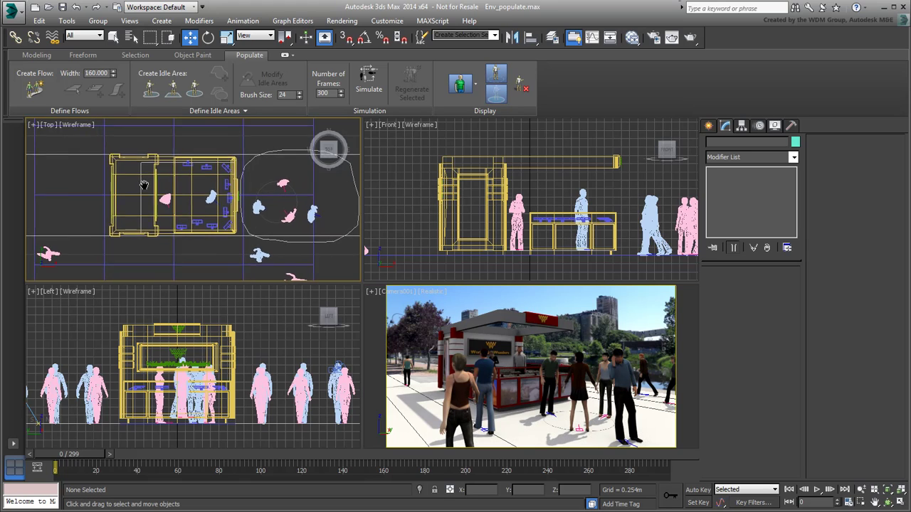
pyautogui.moveTo(141, 194); pyautogui.dragTo(157, 216, button='middle')
pyautogui.moveTo(124, 210); pyautogui.dragTo(125, 212)
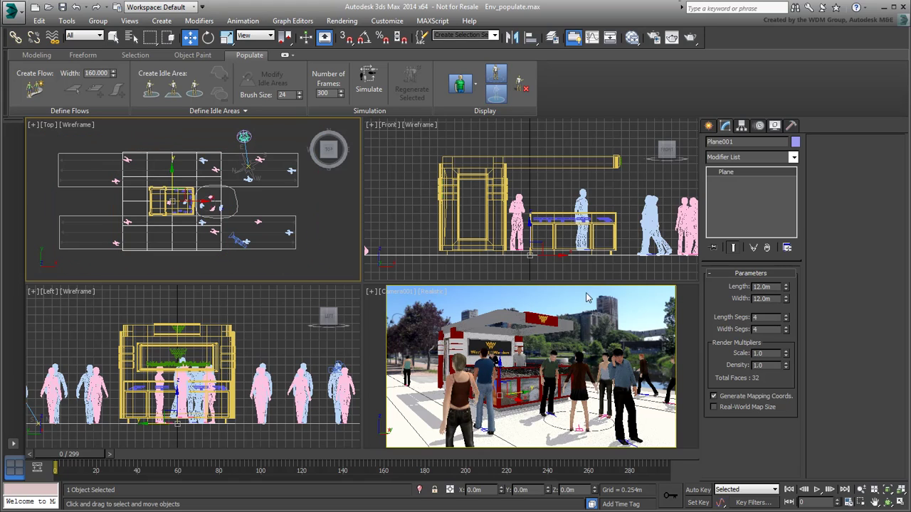
pyautogui.moveTo(786, 299); pyautogui.dragTo(763, 201)
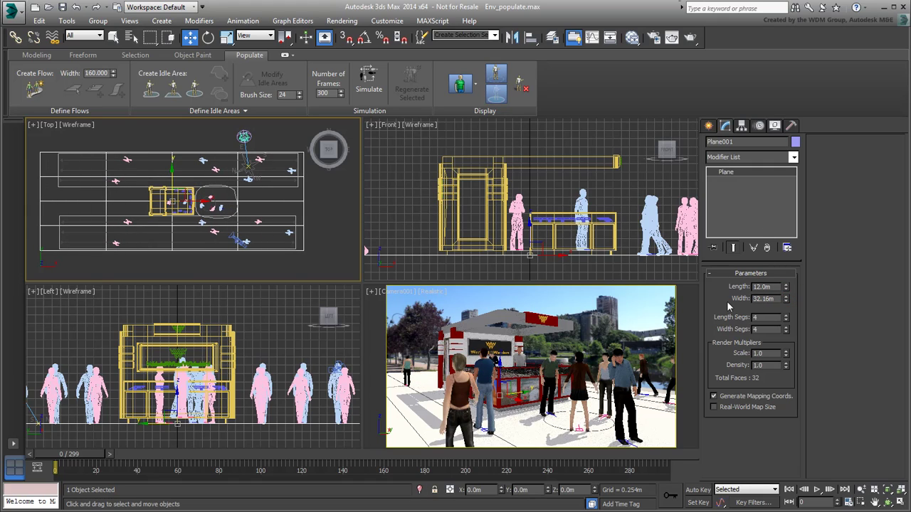
pyautogui.rightClick(582, 312)
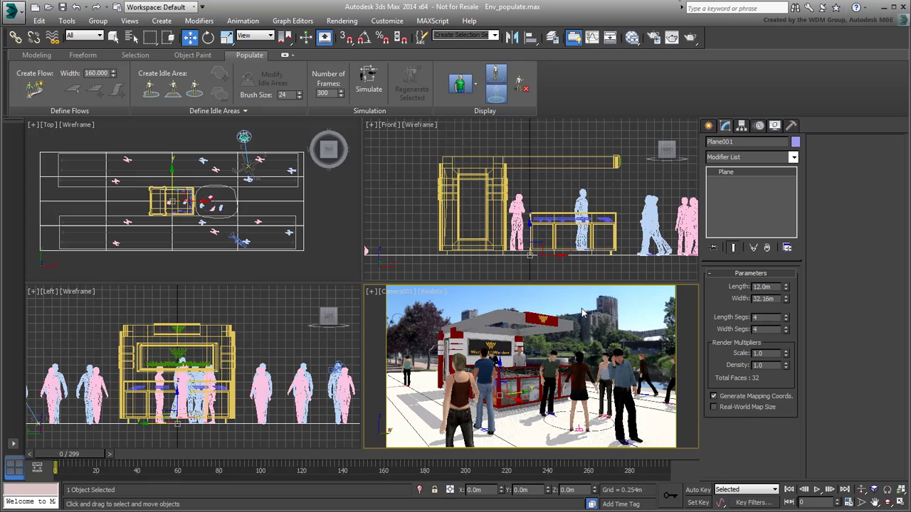
# Maximize the Camera viewport, render frame 0, and close the Rendered Frame Window.
pyautogui.hotkey('alt', 'w')
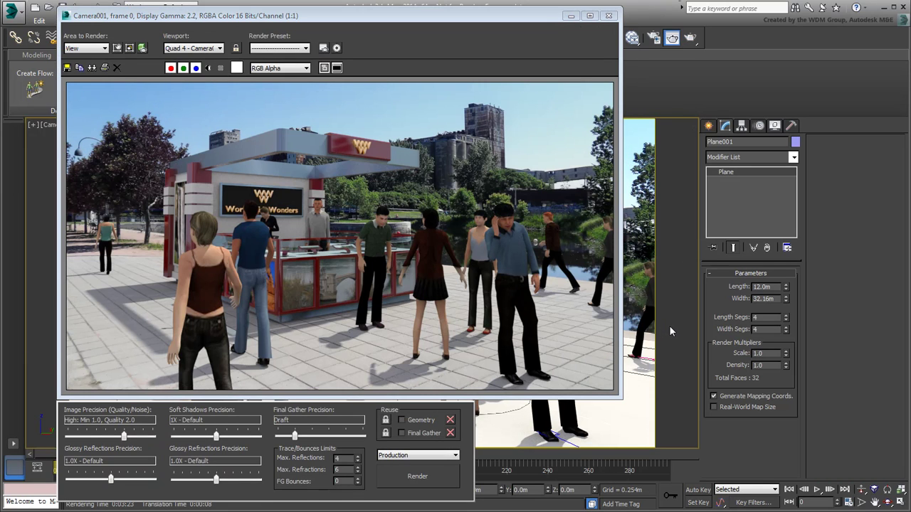
pyautogui.click(611, 16)
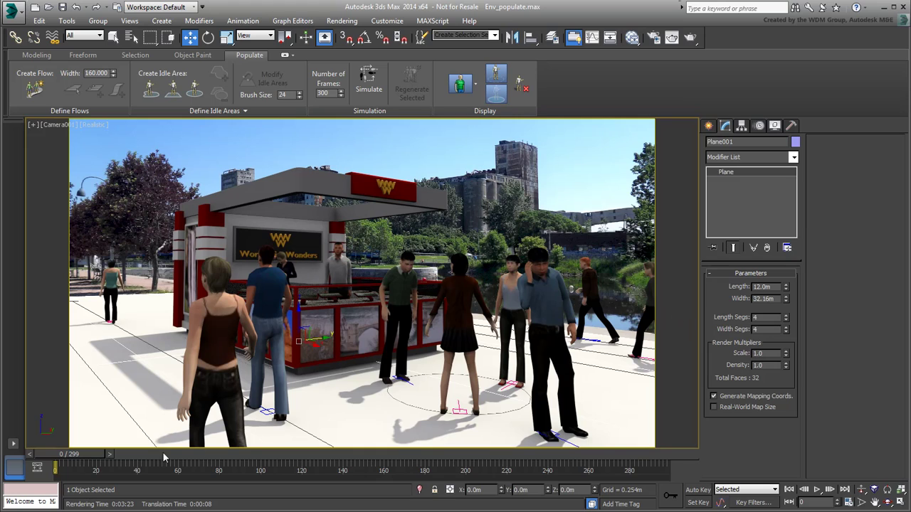
# Go to the final frame 299 and render it from Camera001.
pyautogui.moveTo(61, 464); pyautogui.dragTo(688, 476)
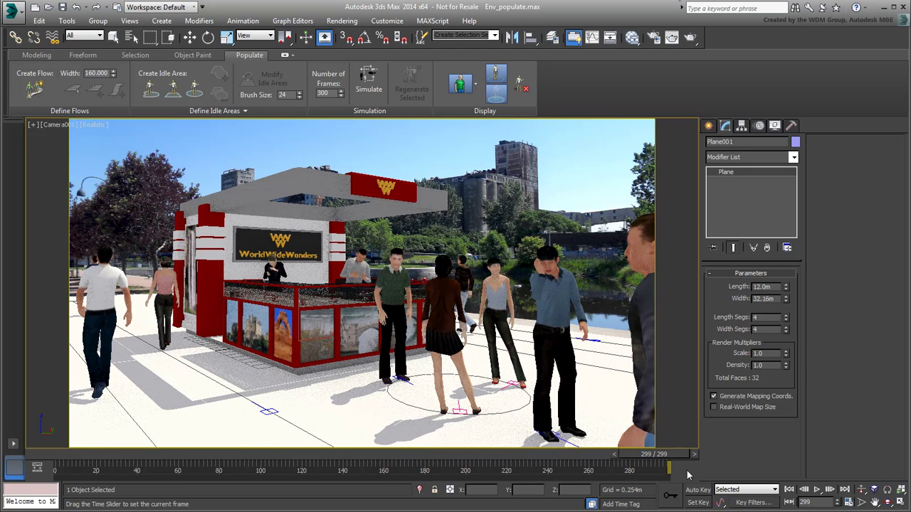
pyautogui.press('w')
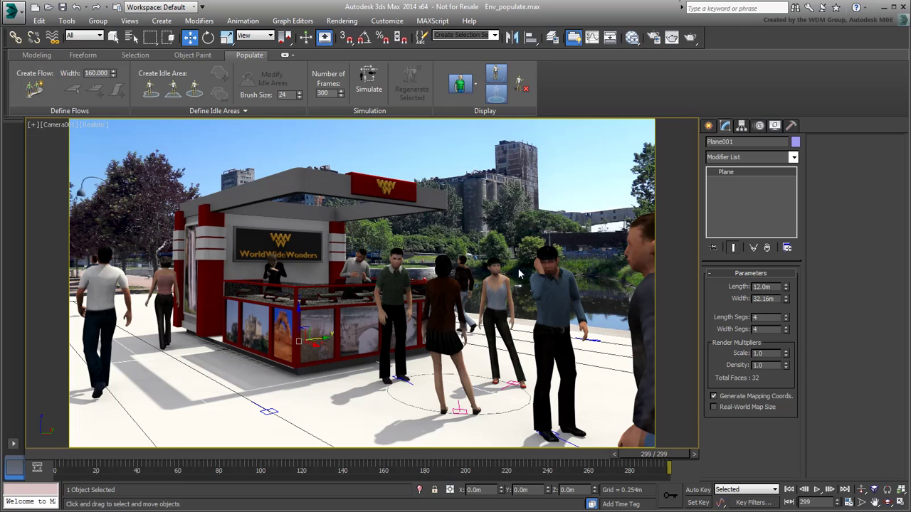
pyautogui.click(691, 39)
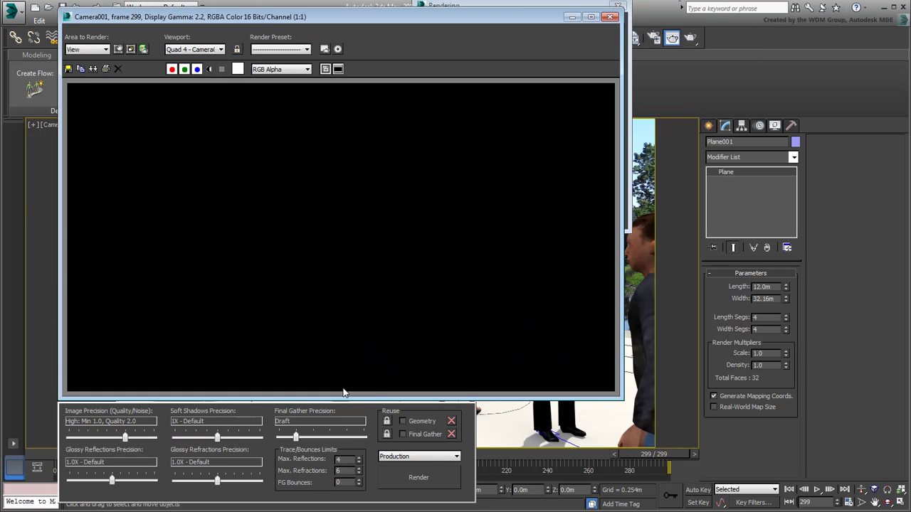